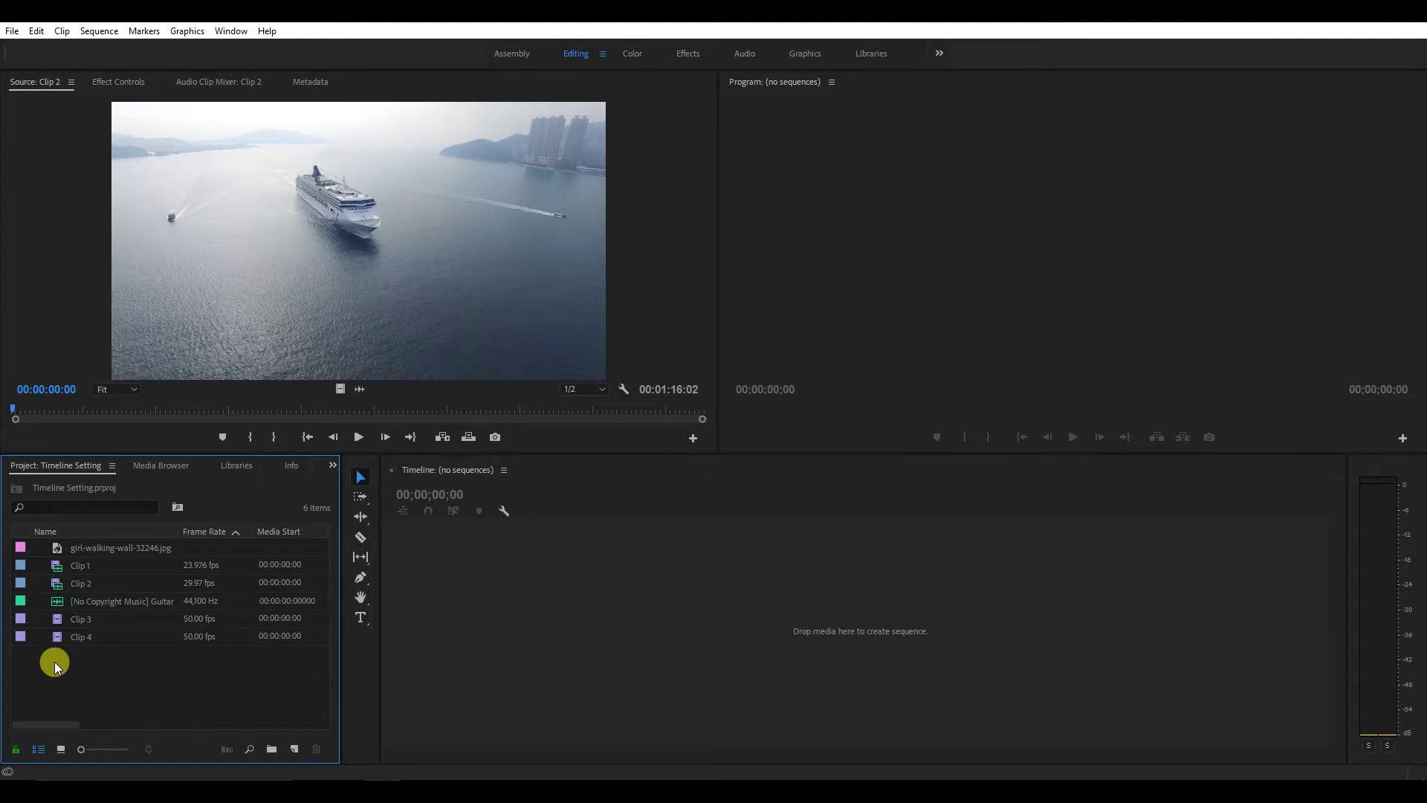
Step: Activate the Timeline, Source, Program and Project panels in turn
left_click(581, 612)
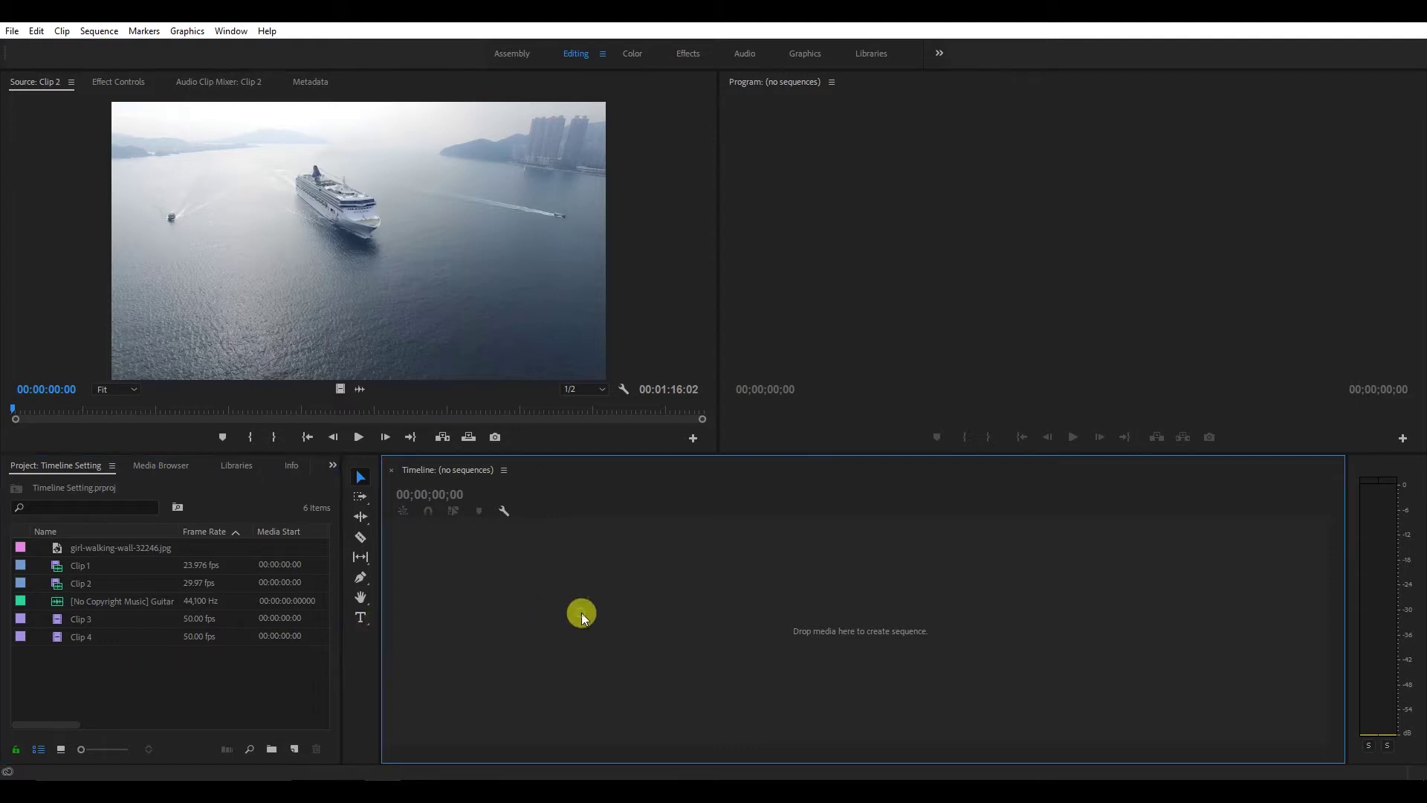
left_click(399, 336)
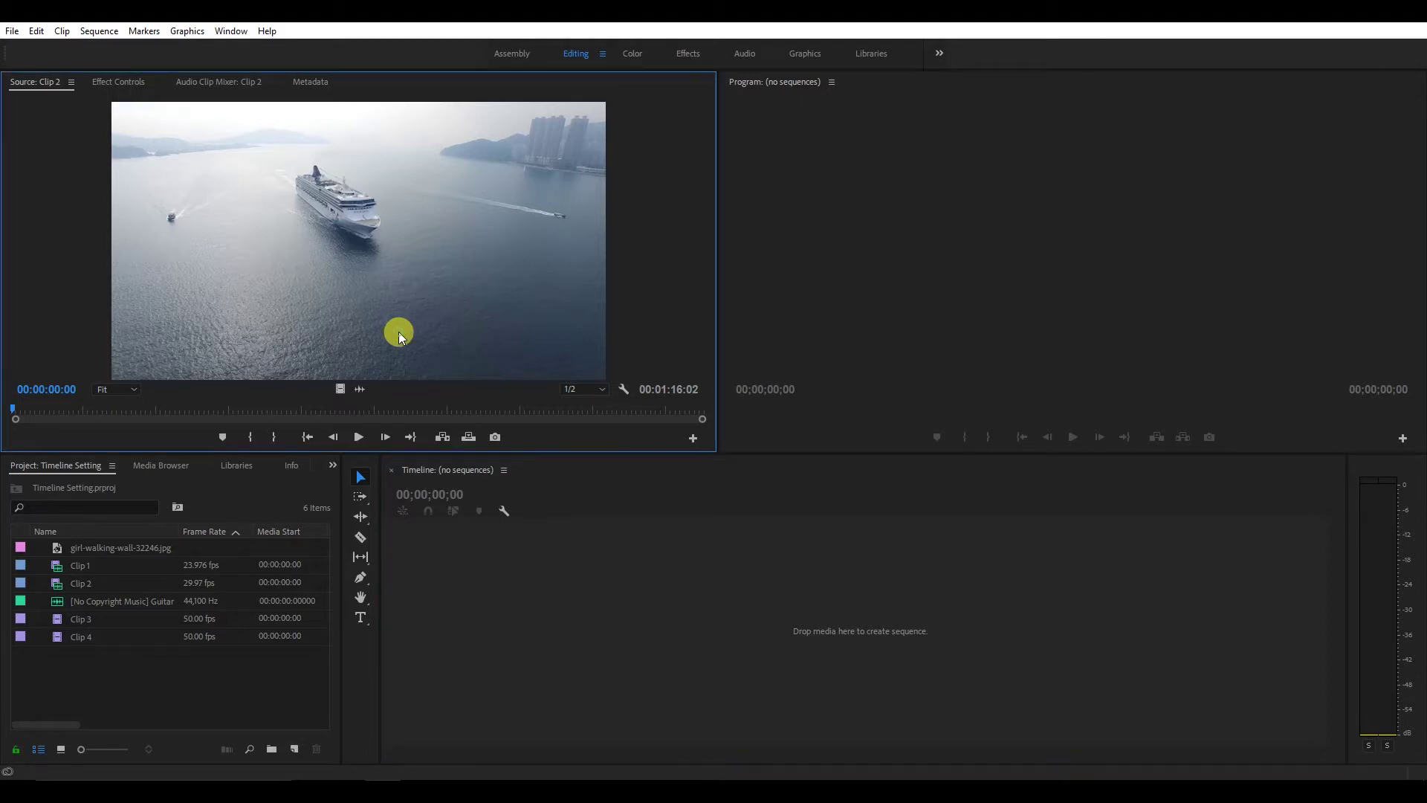
left_click(1050, 243)
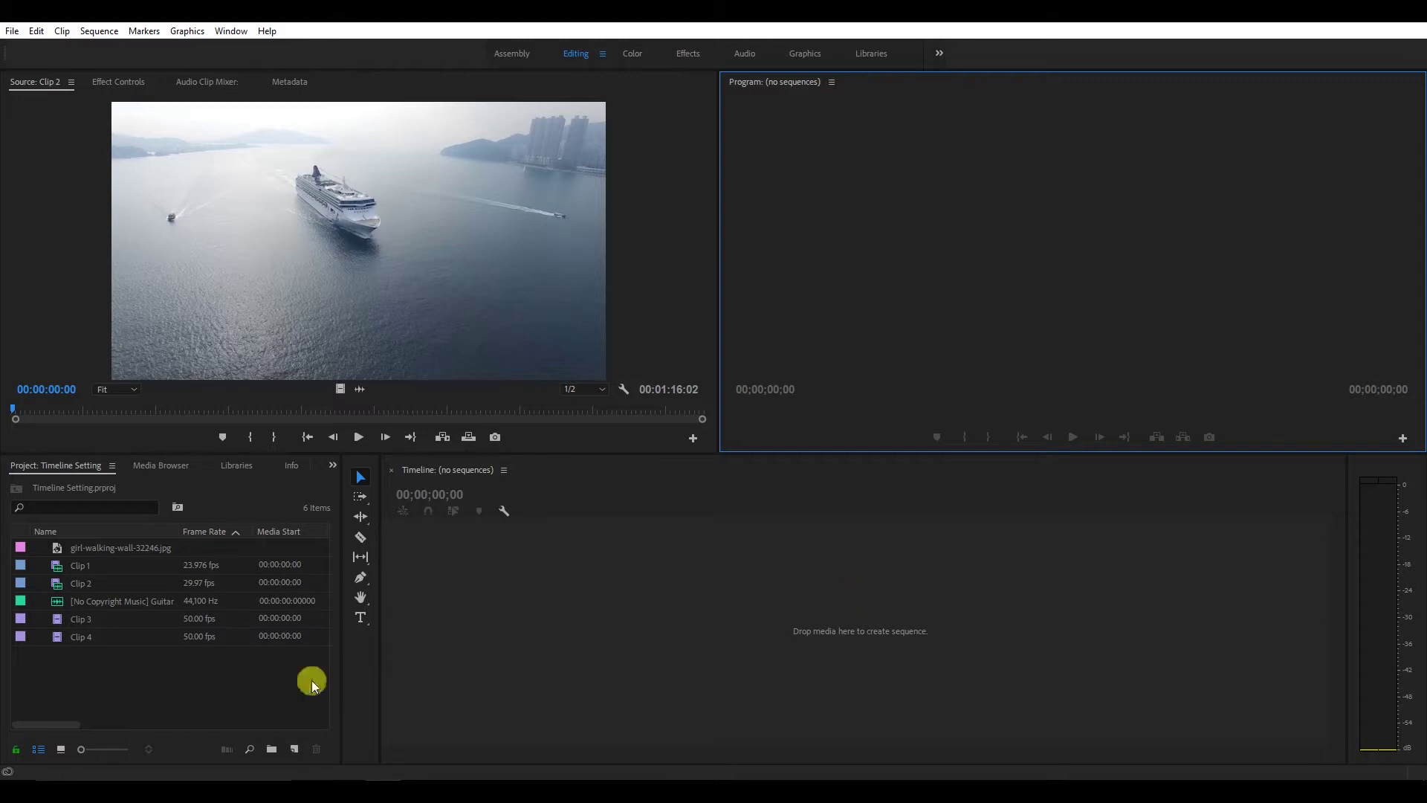
left_click(260, 684)
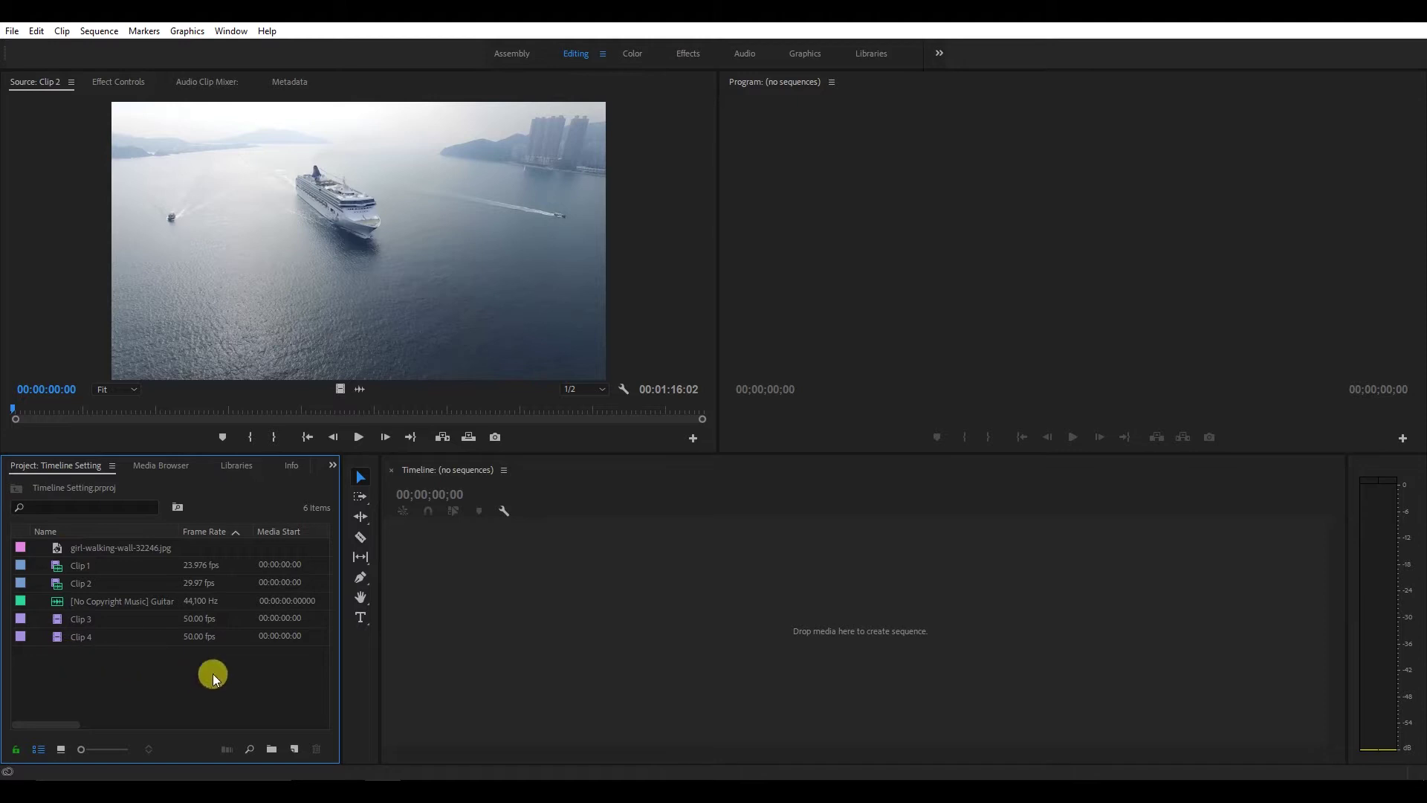
left_click(425, 641)
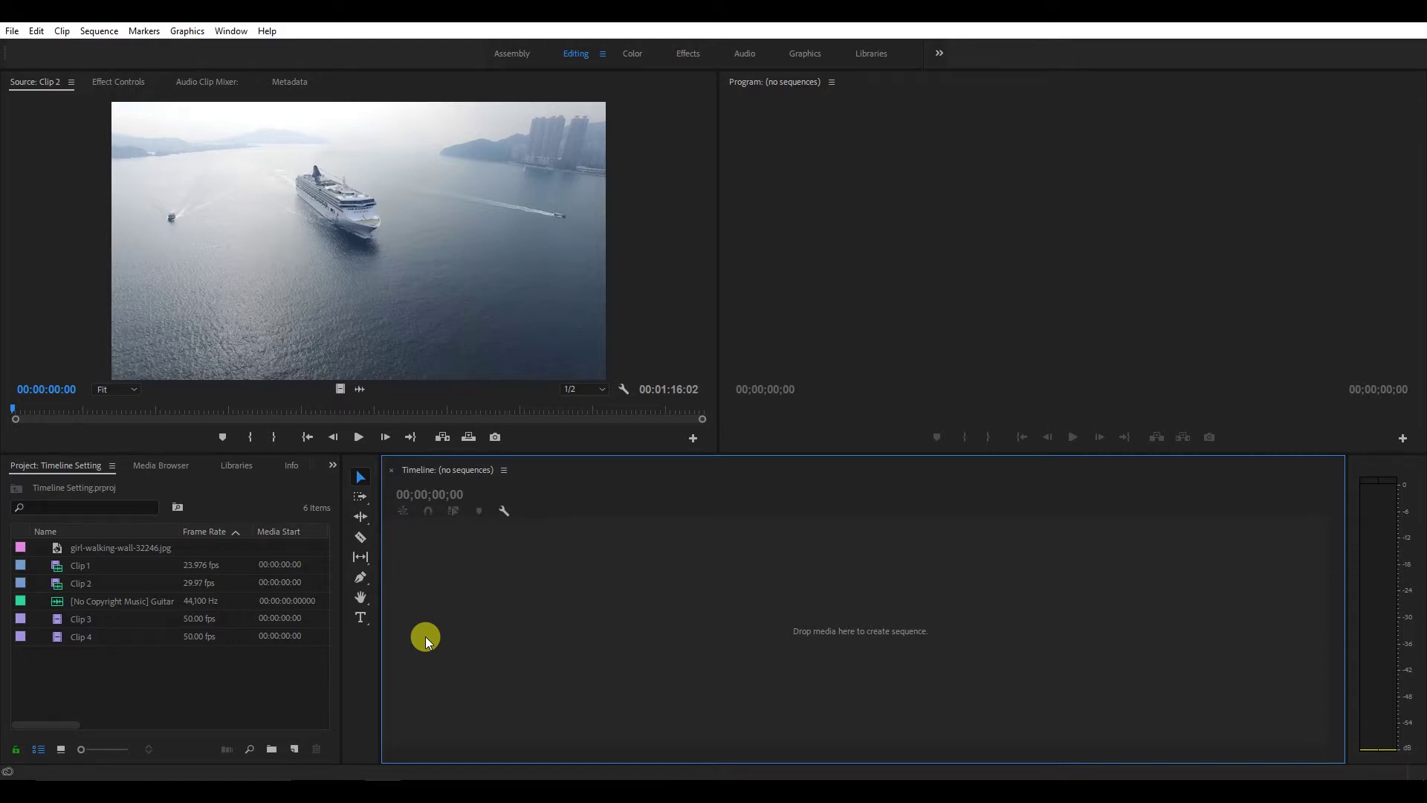
Step: Select Clip 3, the Guitar music, Clip 2, Clip 1 and the girl-walking-wall-32246.jpg image
left_click(22, 638)
left_click(25, 623)
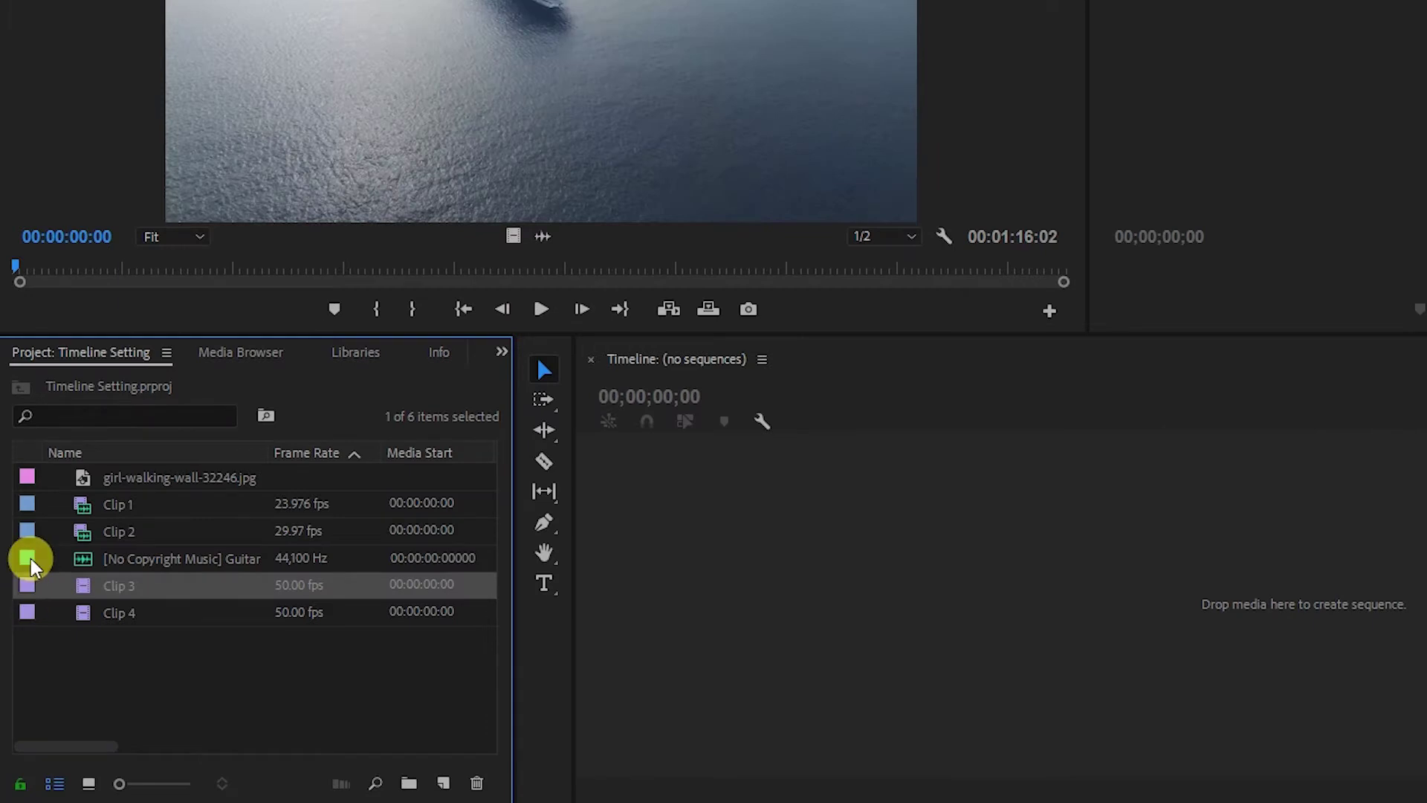
left_click(29, 559)
left_click(29, 533)
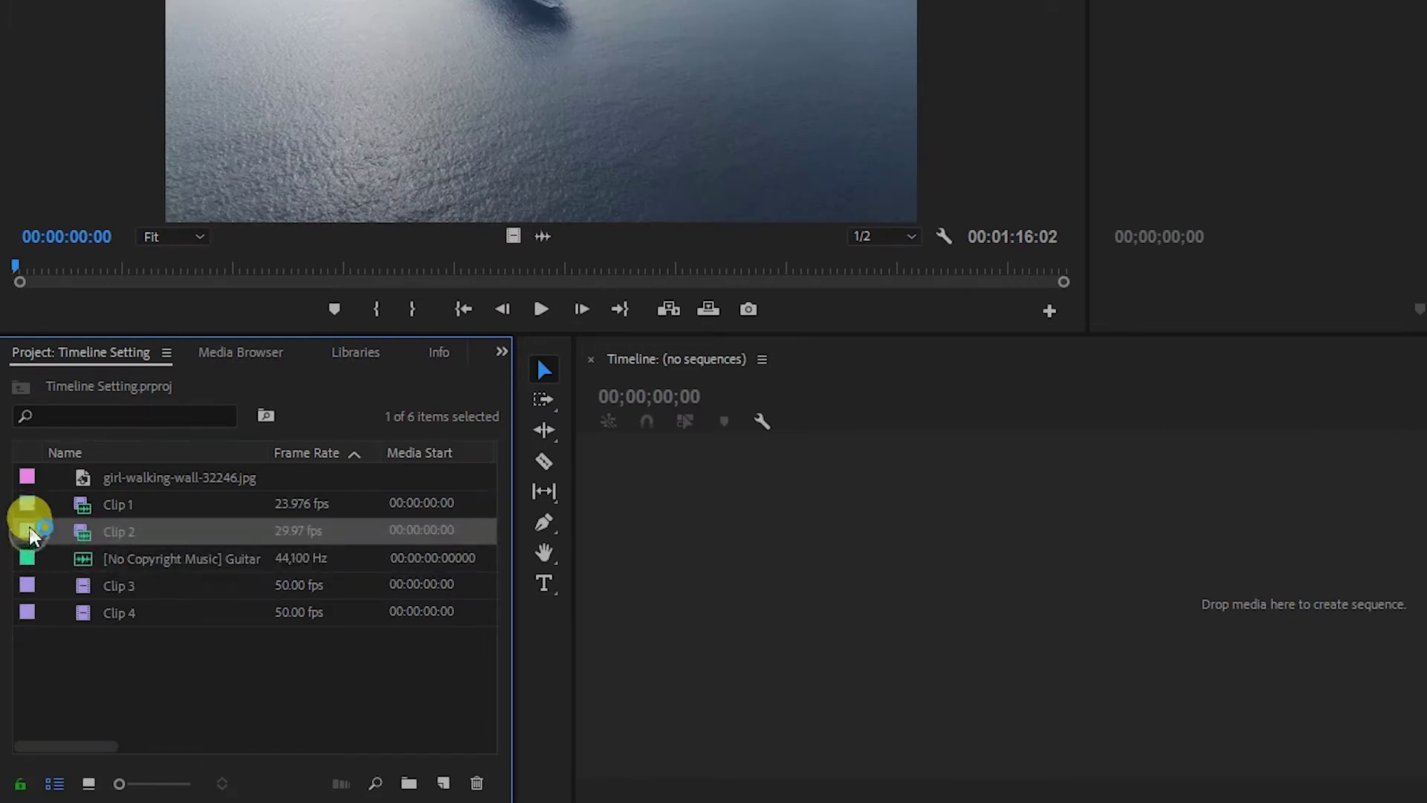
left_click(31, 503)
left_click(31, 483)
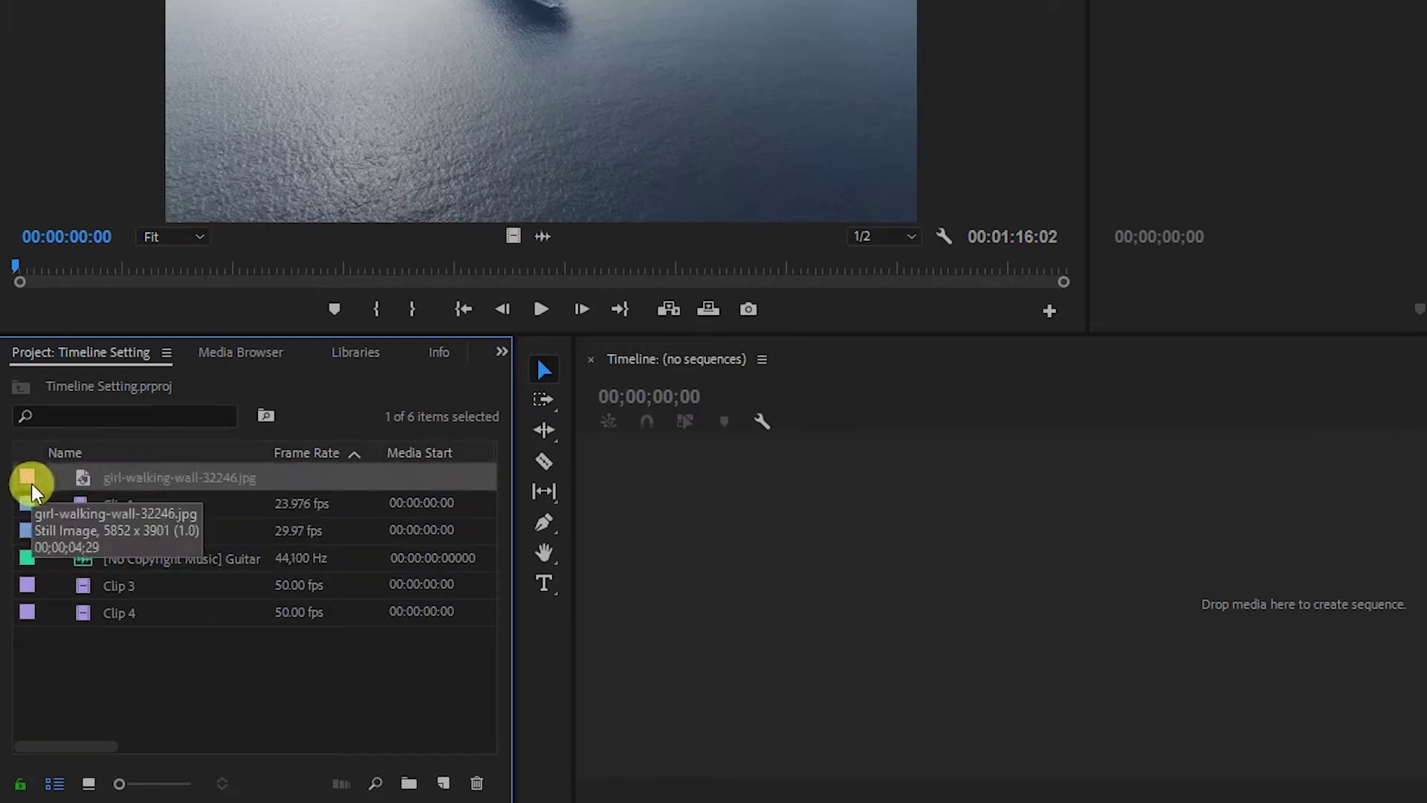
Step: Inspect Clip 4's detailed information, then return to the project media list
left_click(311, 614)
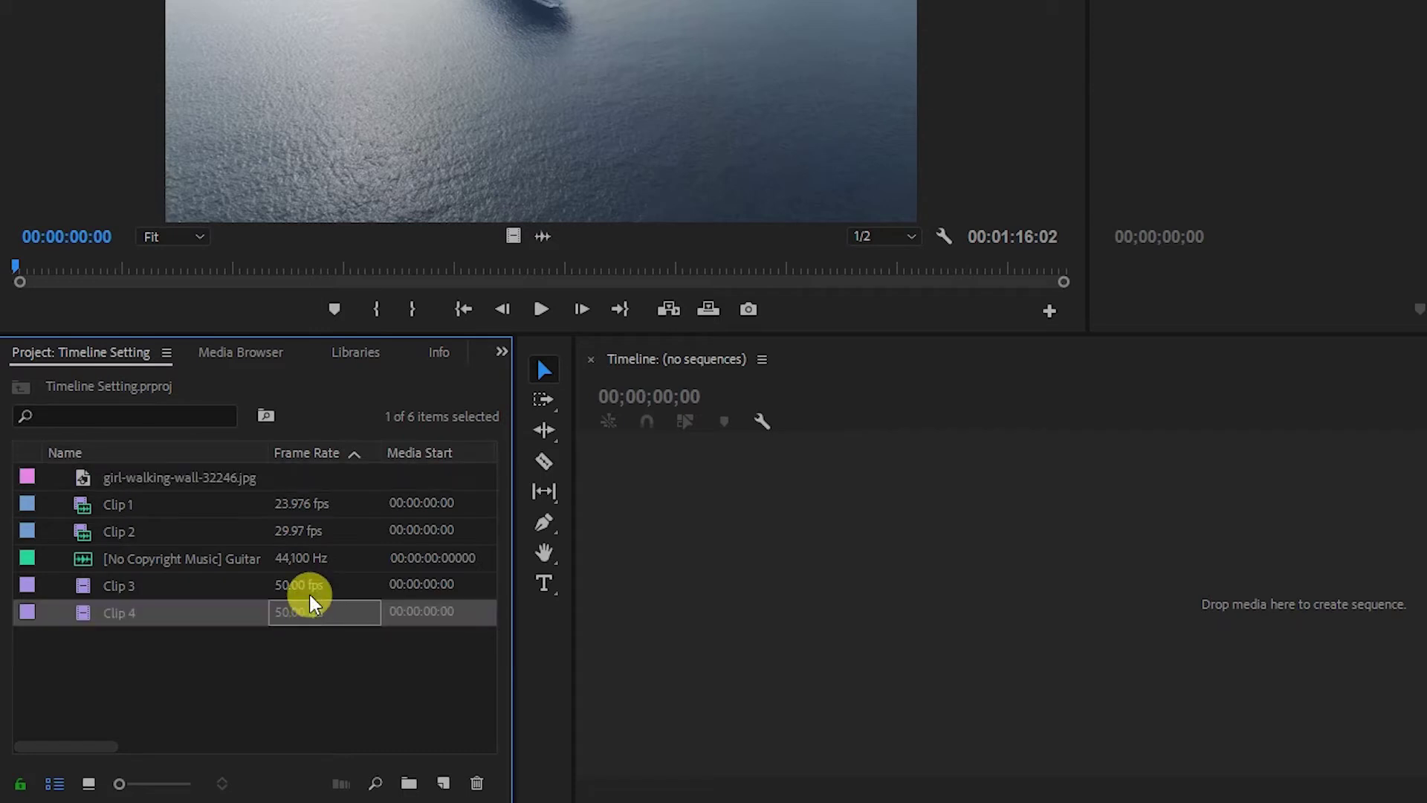
left_click(300, 561)
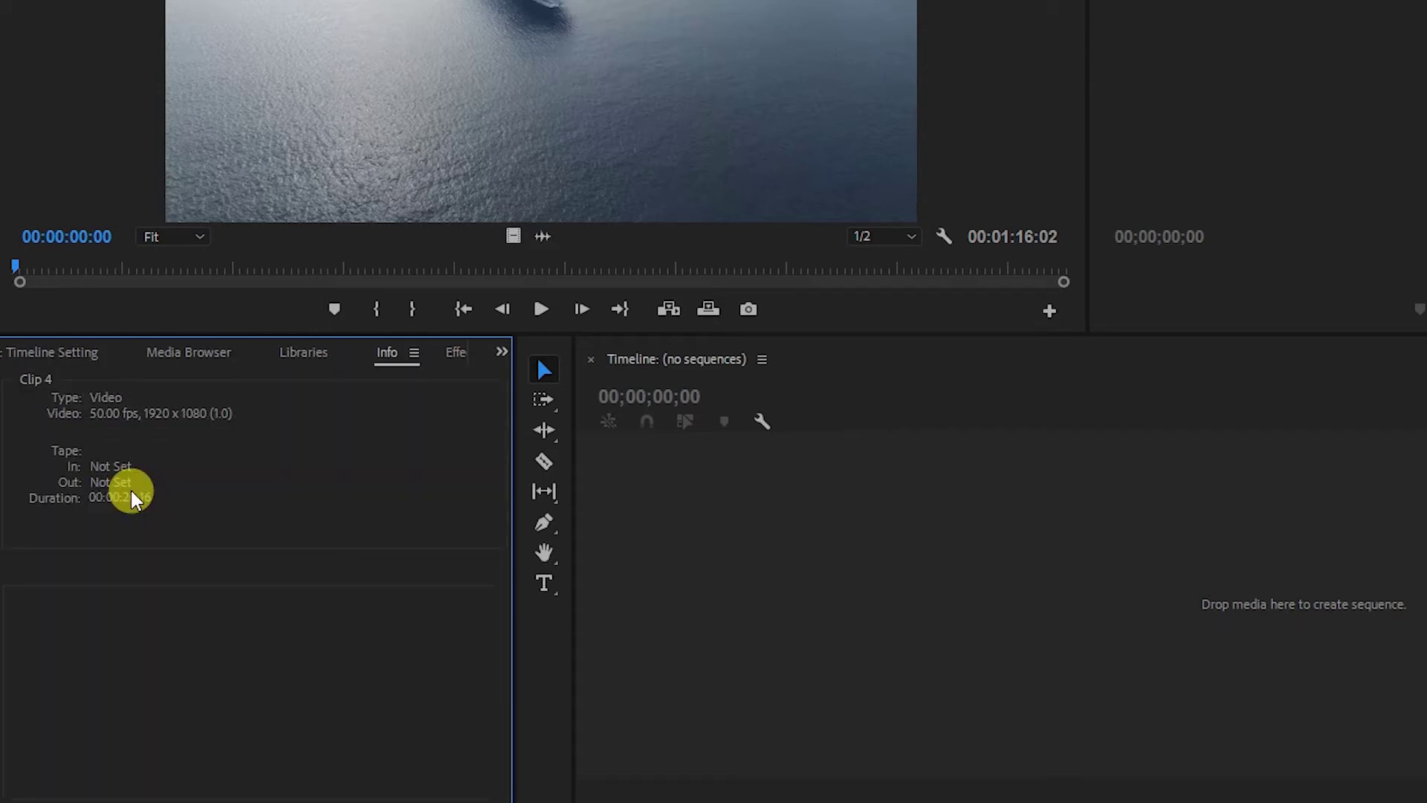
left_click(74, 359)
left_click_drag(71, 747, 31, 497)
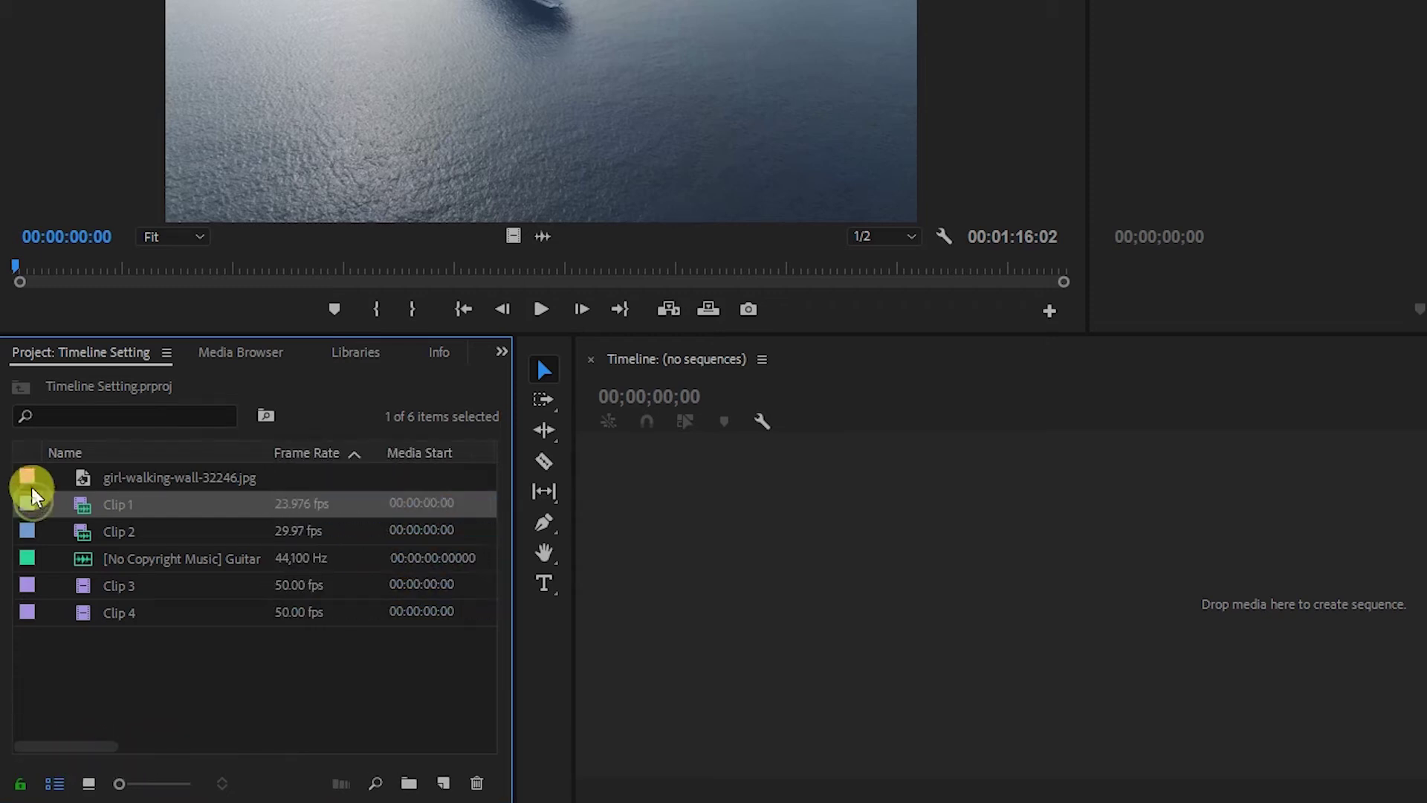
left_click(31, 479)
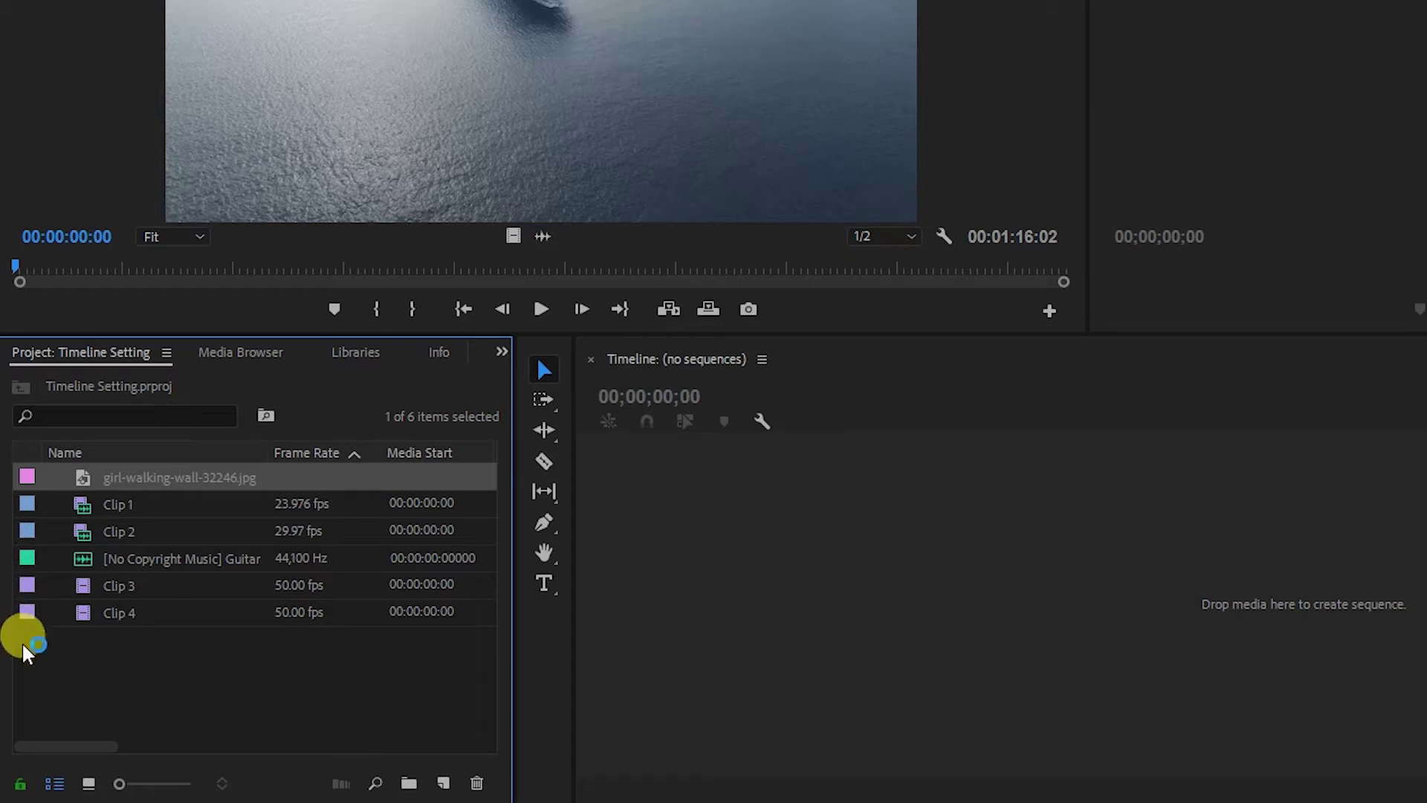
Step: Scroll the project list right and select Clips 2, 3 and 4 in turn
scroll(22, 643, "right", 5)
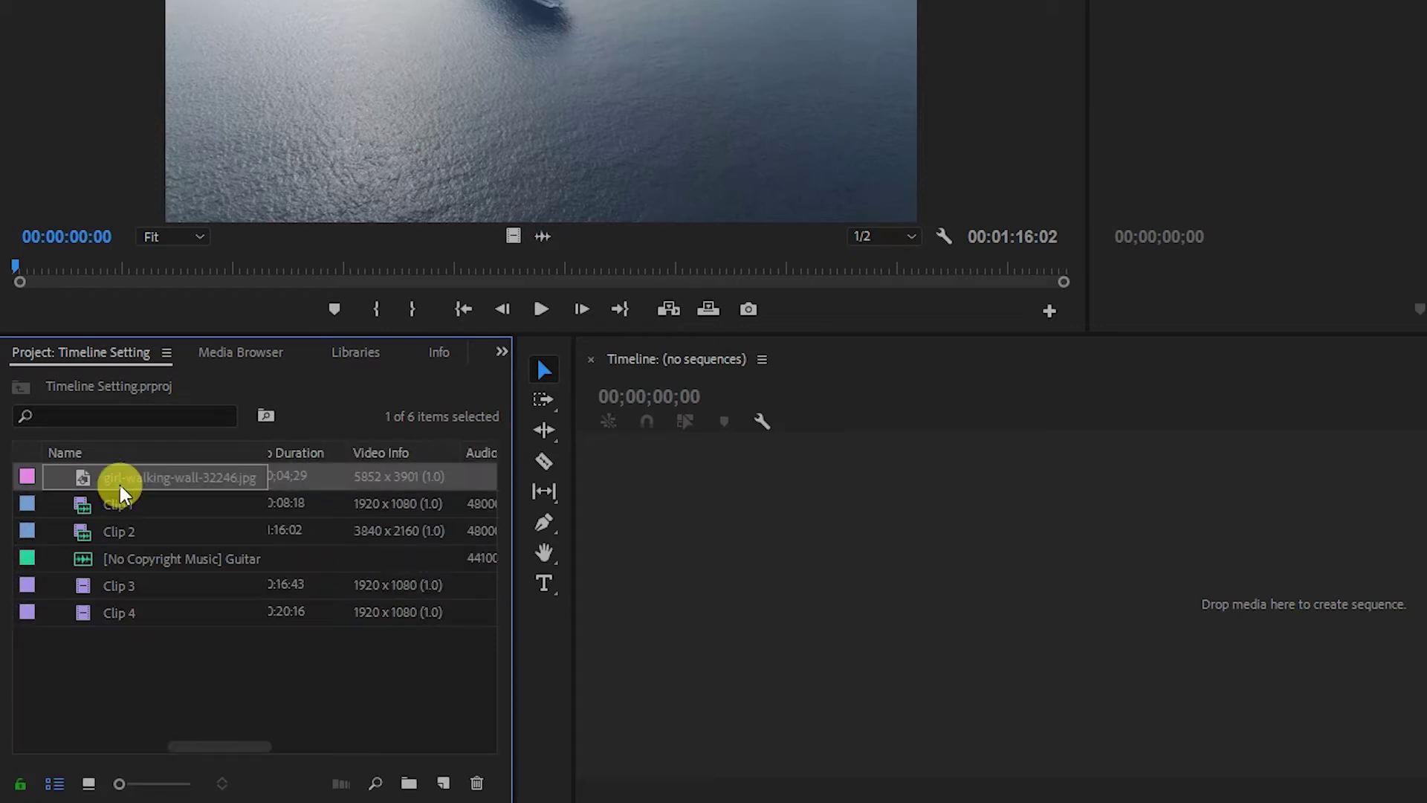
left_click_drag(123, 513, 119, 536)
left_click(119, 539)
left_click(119, 585)
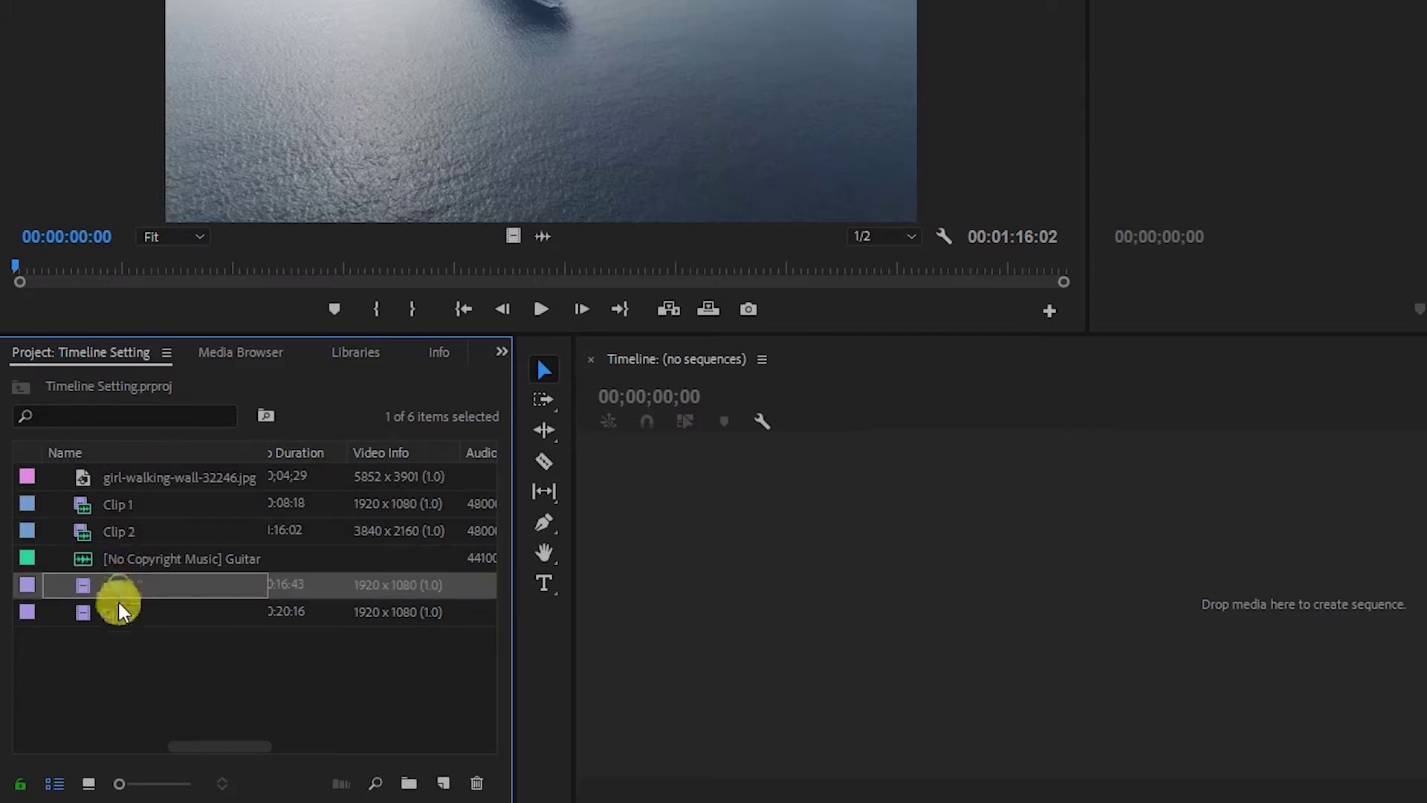
left_click(118, 608)
mouse_move(211, 749)
left_mouse_down()
mouse_move(452, 766)
mouse_move(409, 784)
mouse_move(213, 765)
left_mouse_up()
Step: Move the Video Info column to sit directly after Frame Rate
left_click_drag(377, 449, 268, 440)
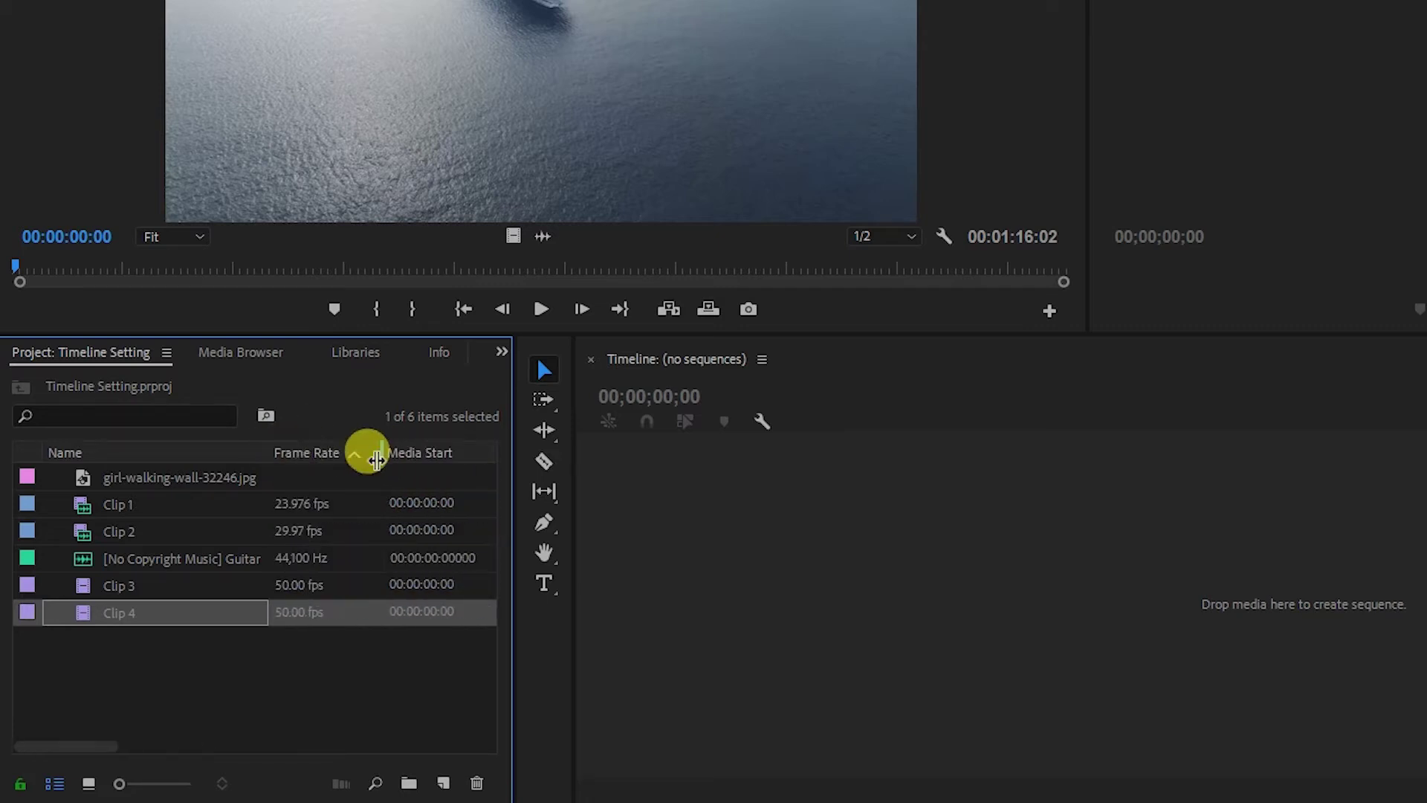
left_click_drag(398, 465, 394, 461)
left_click(277, 690)
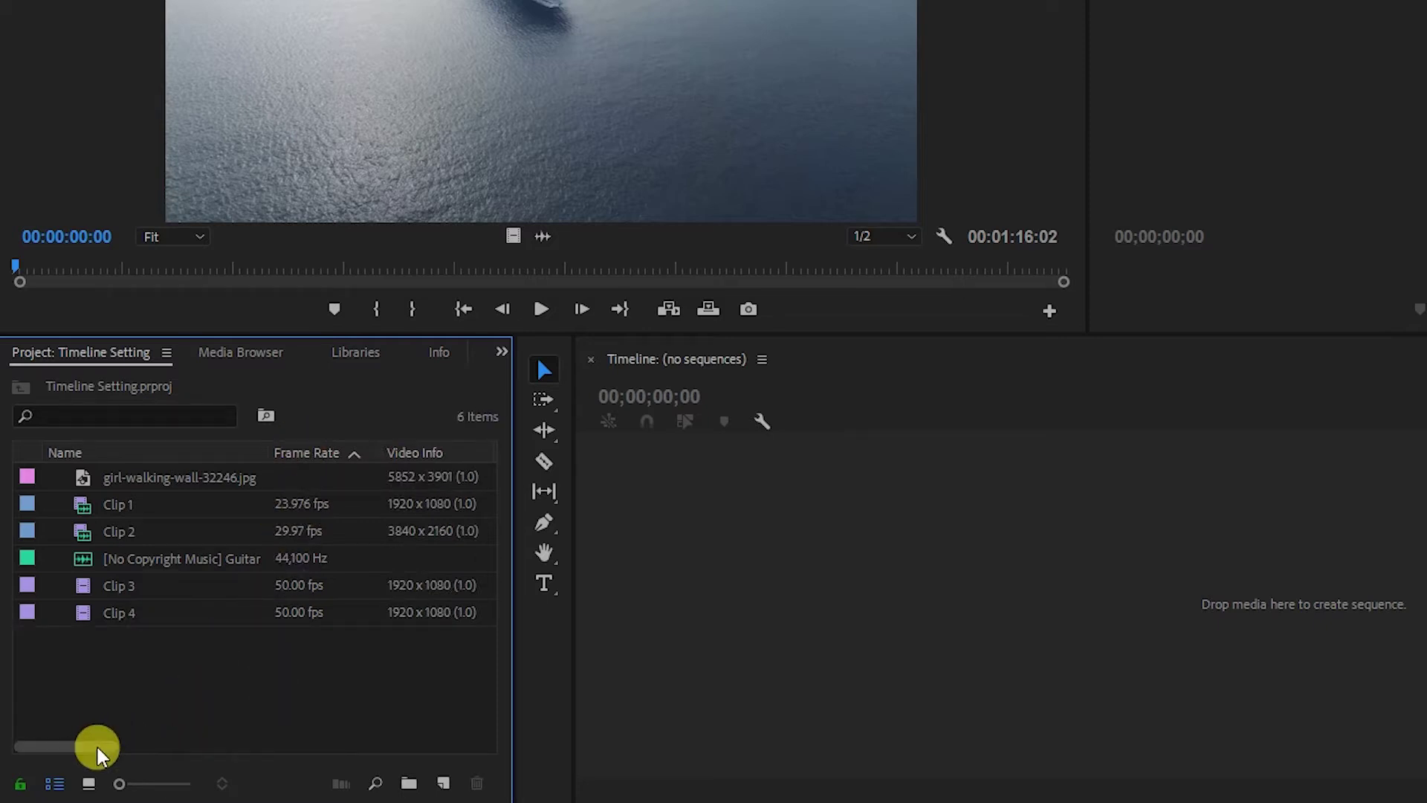
Step: Compare Clips 1–4: Clip 2 is 3840x2160, the others 1920x1080
left_click(293, 503)
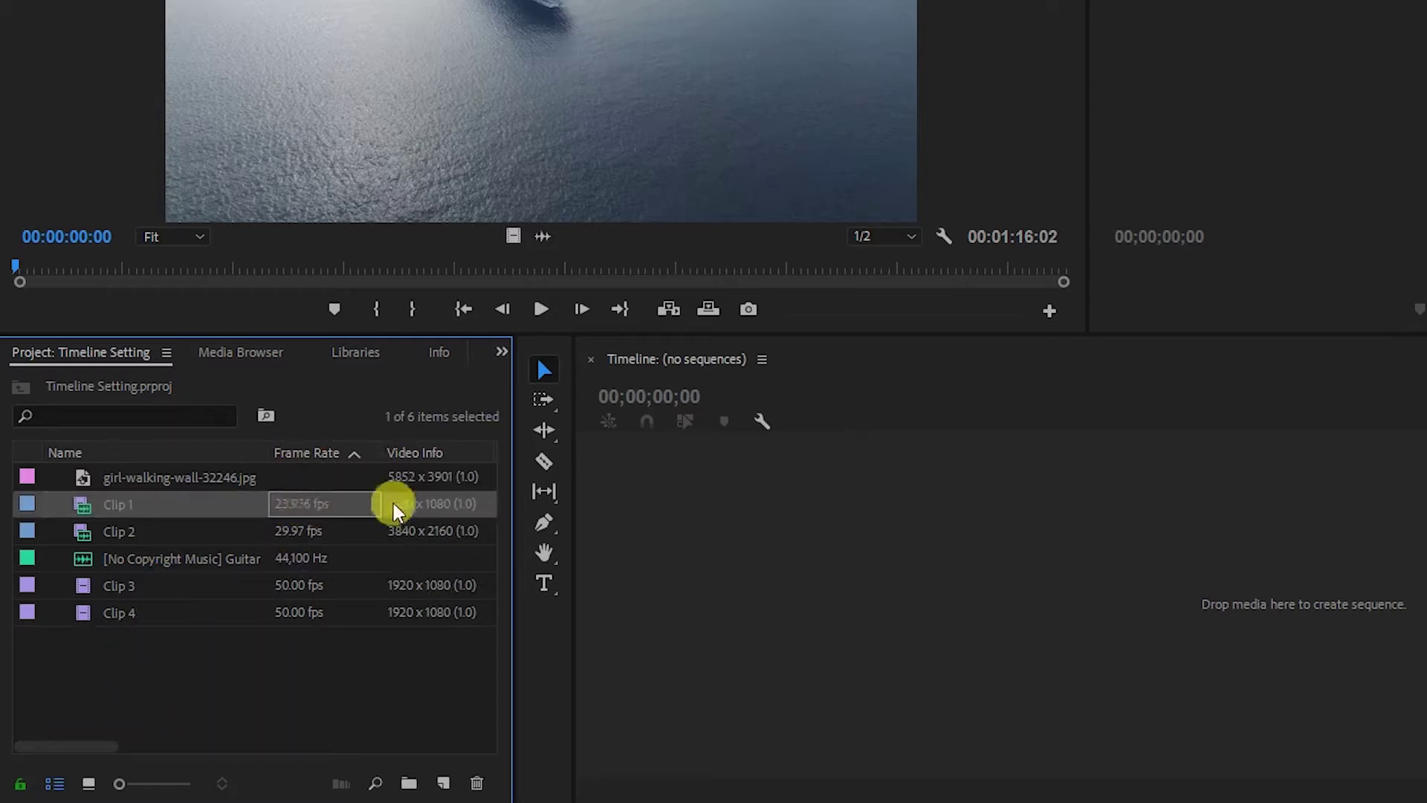
left_click(293, 540)
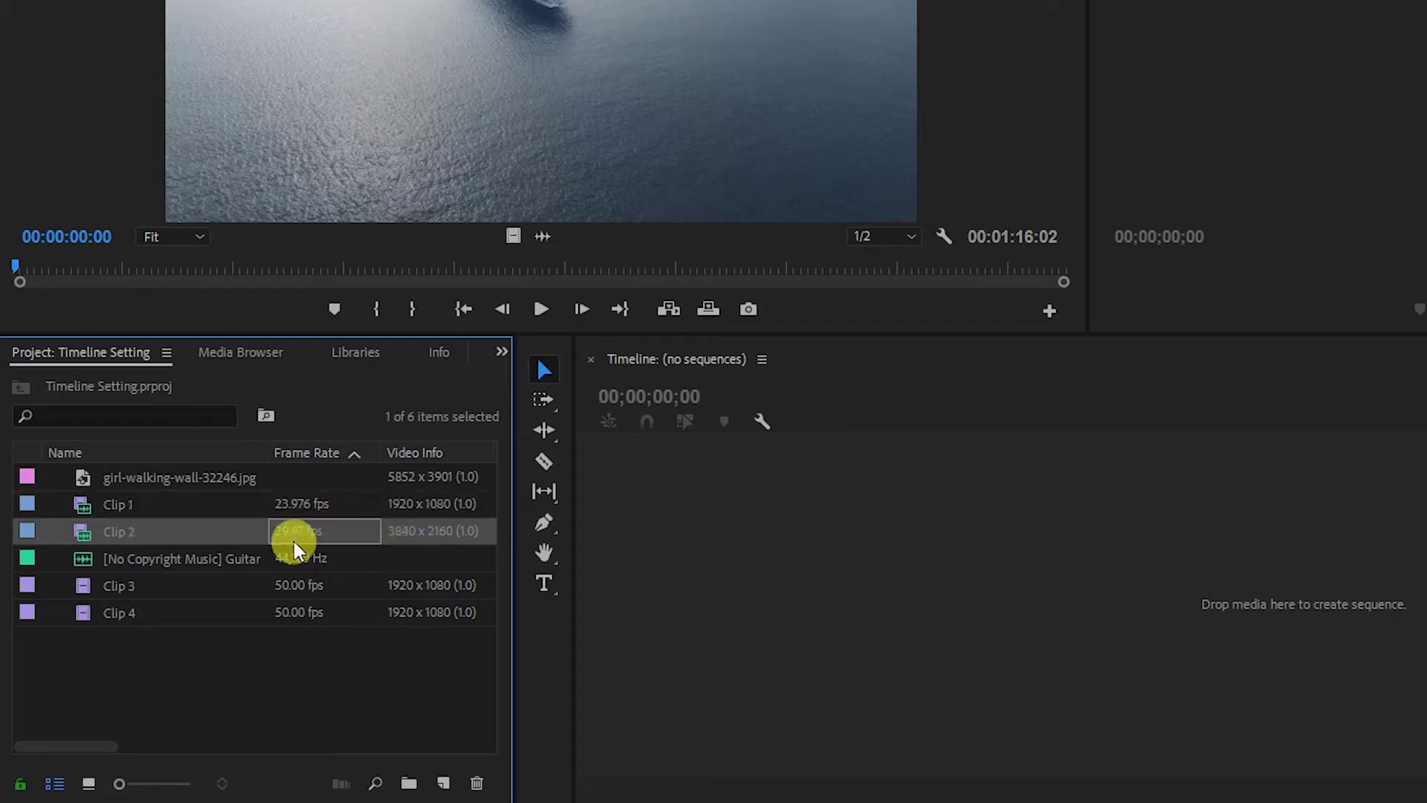
left_click(301, 578)
left_click(293, 603)
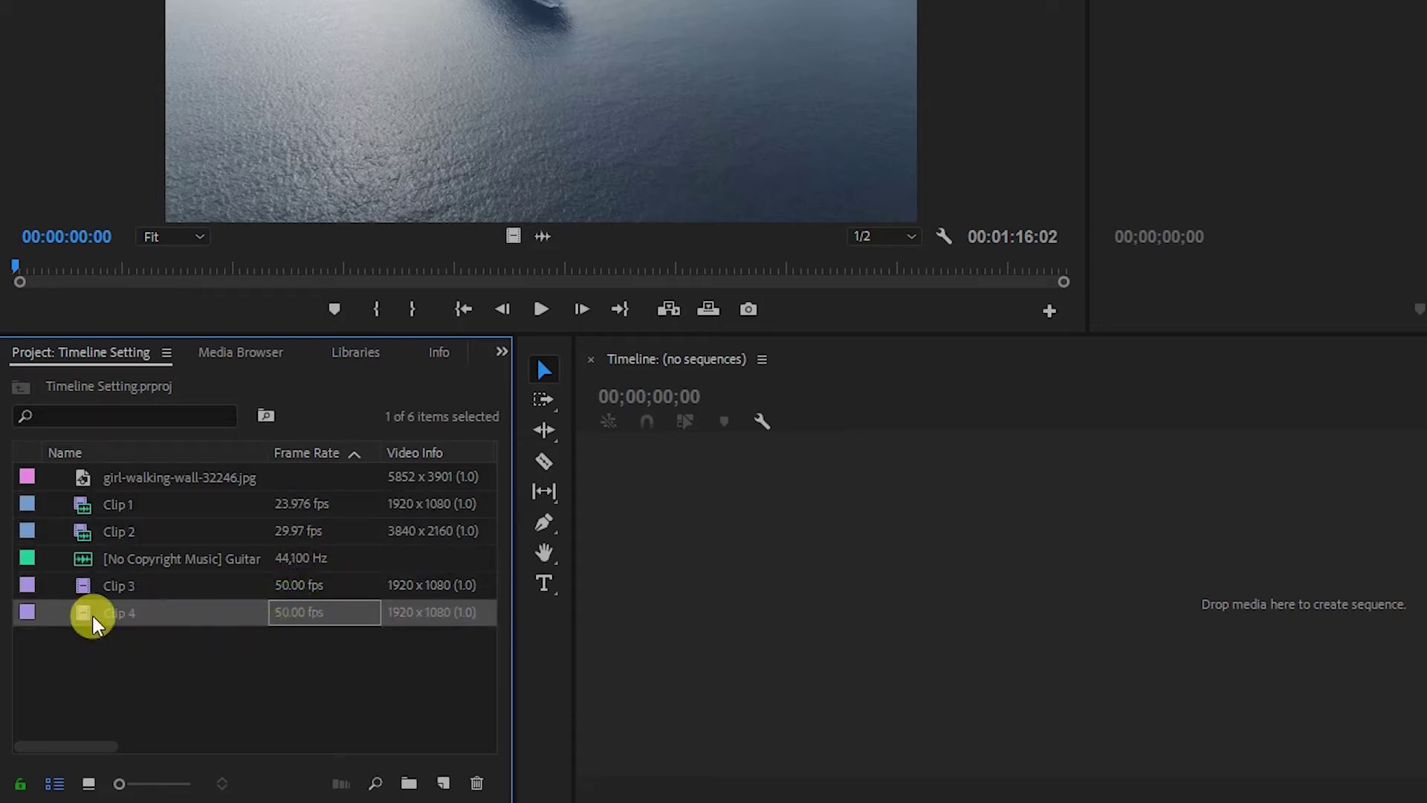
mouse_move(83, 606)
left_click(323, 504)
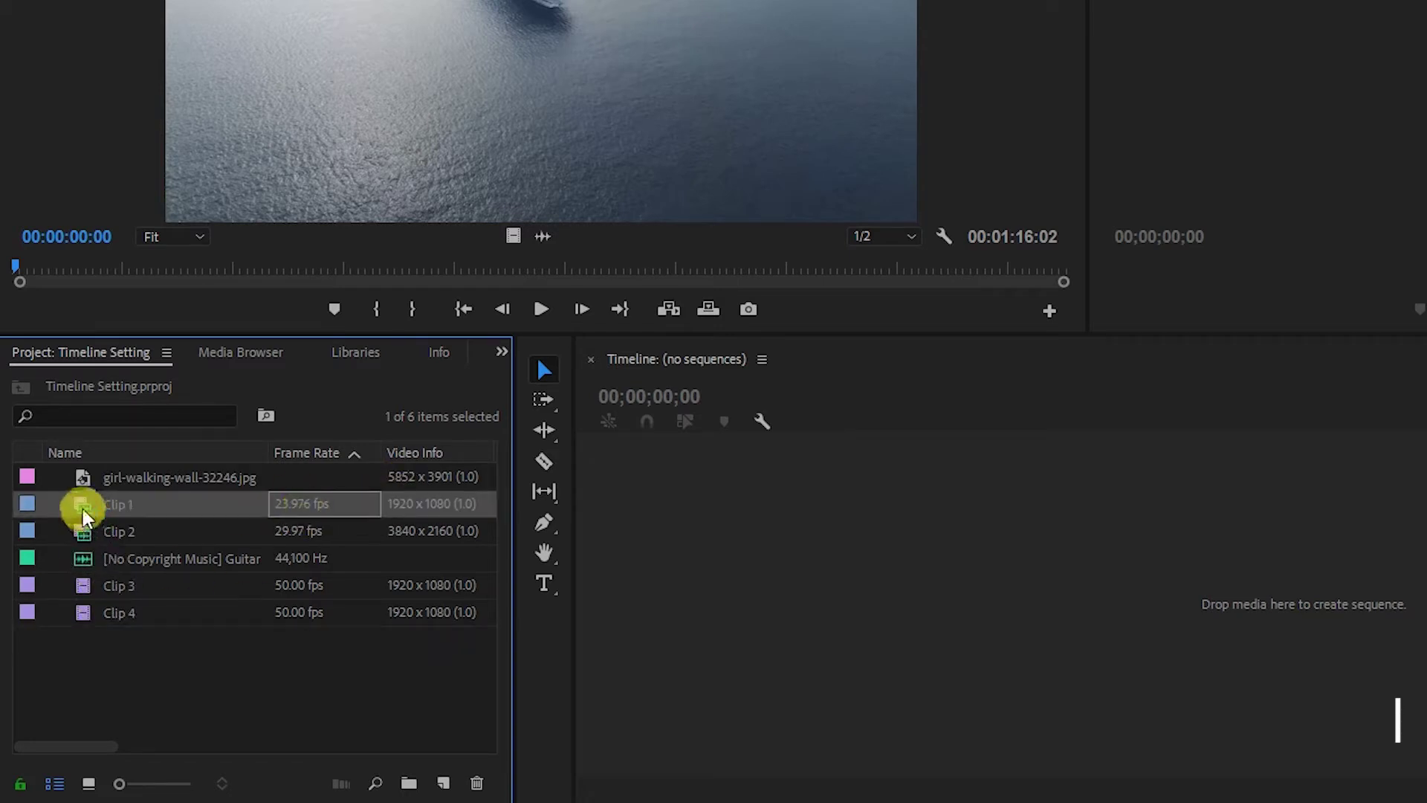
Step: Drag Clip 1 onto the empty Timeline to build a sequence, add Clip 2 after it, and save
left_click_drag(82, 509, 728, 558)
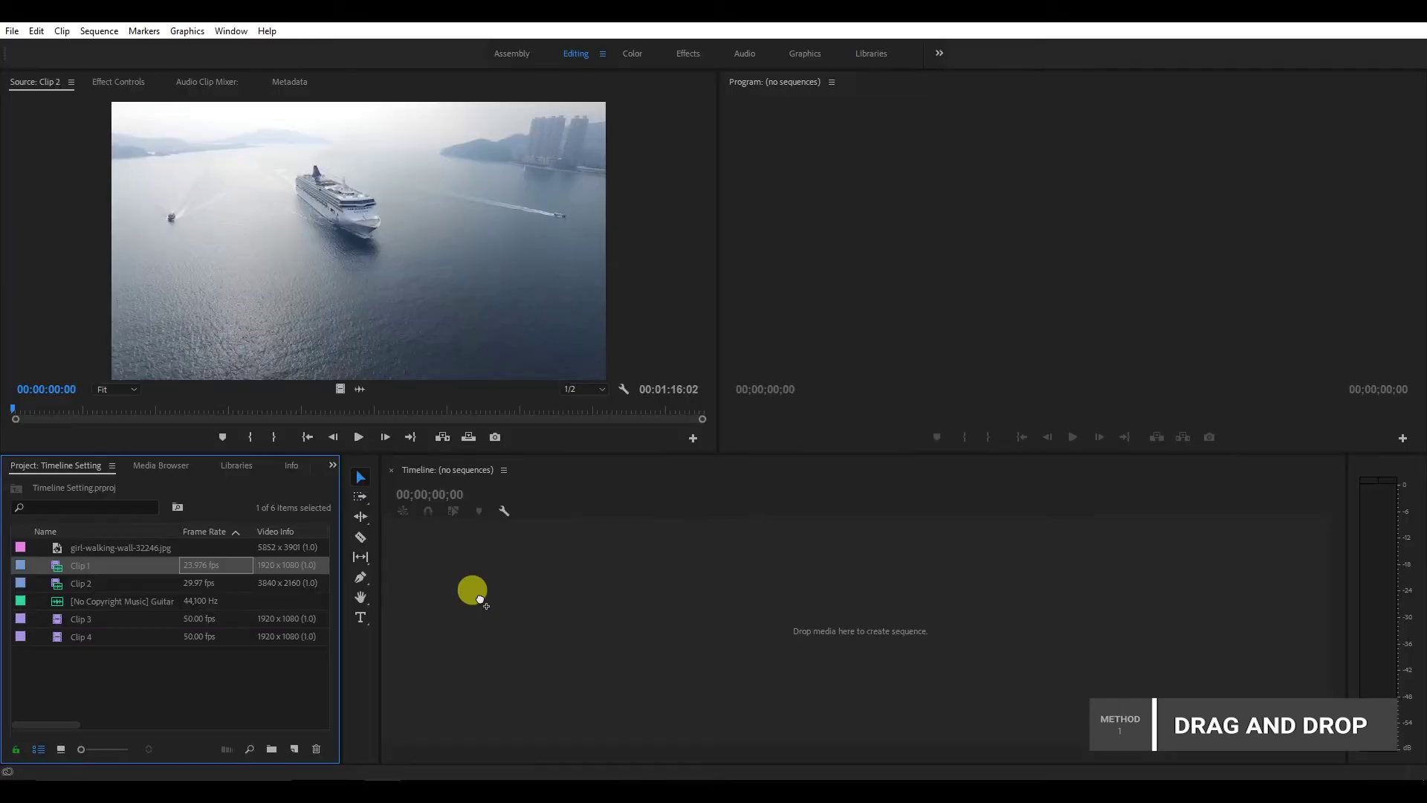
left_click_drag(480, 600, 480, 599)
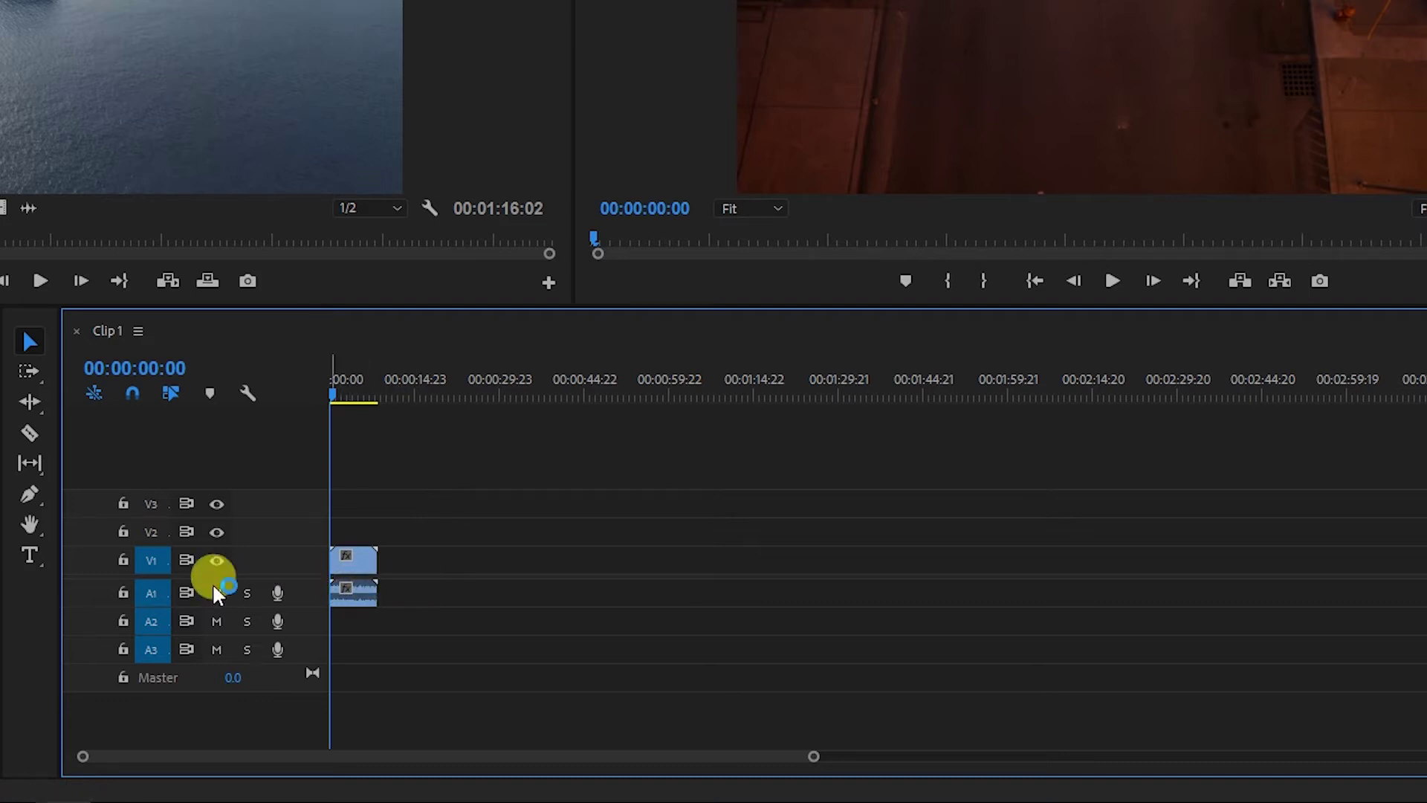
key("ctrl+s")
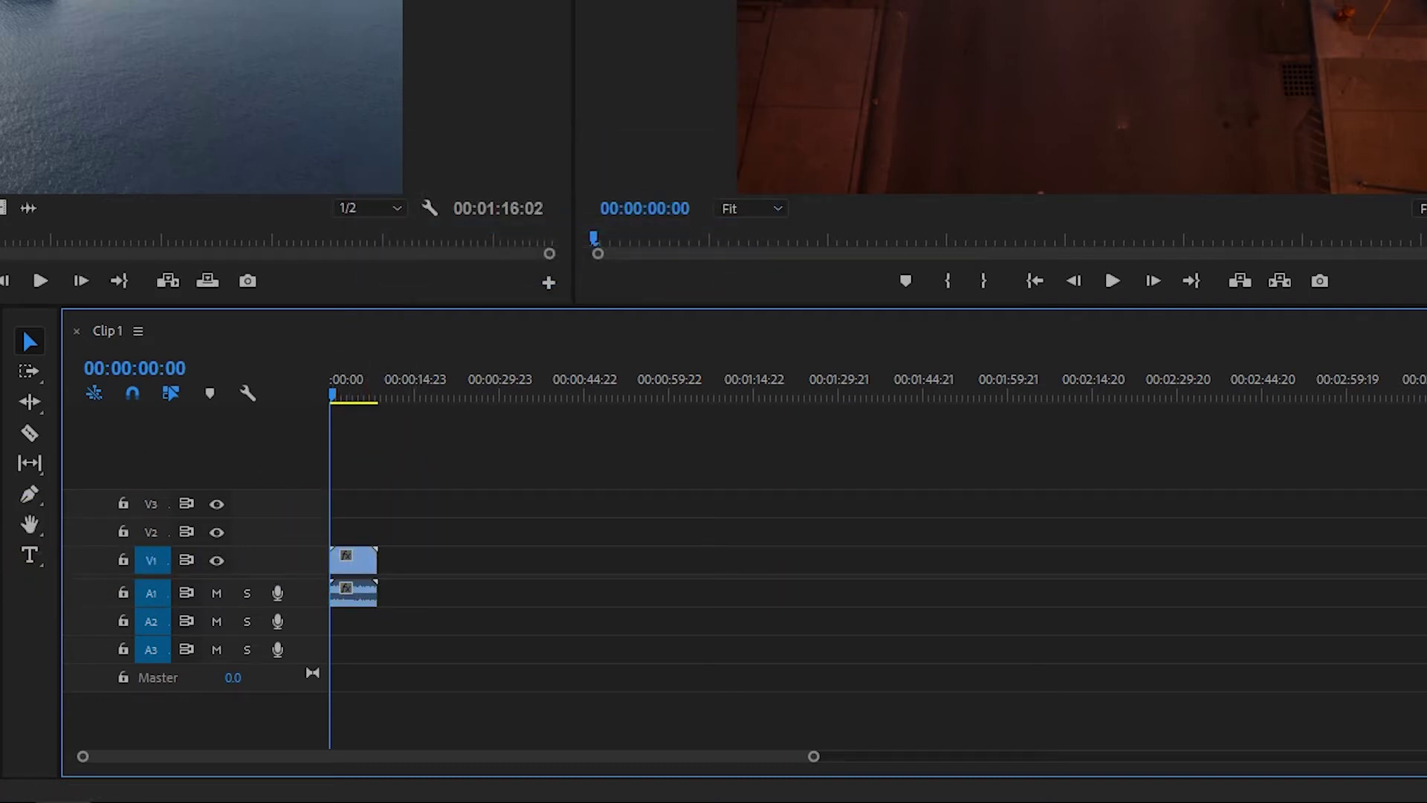
left_click_drag(0, 446, 451, 568)
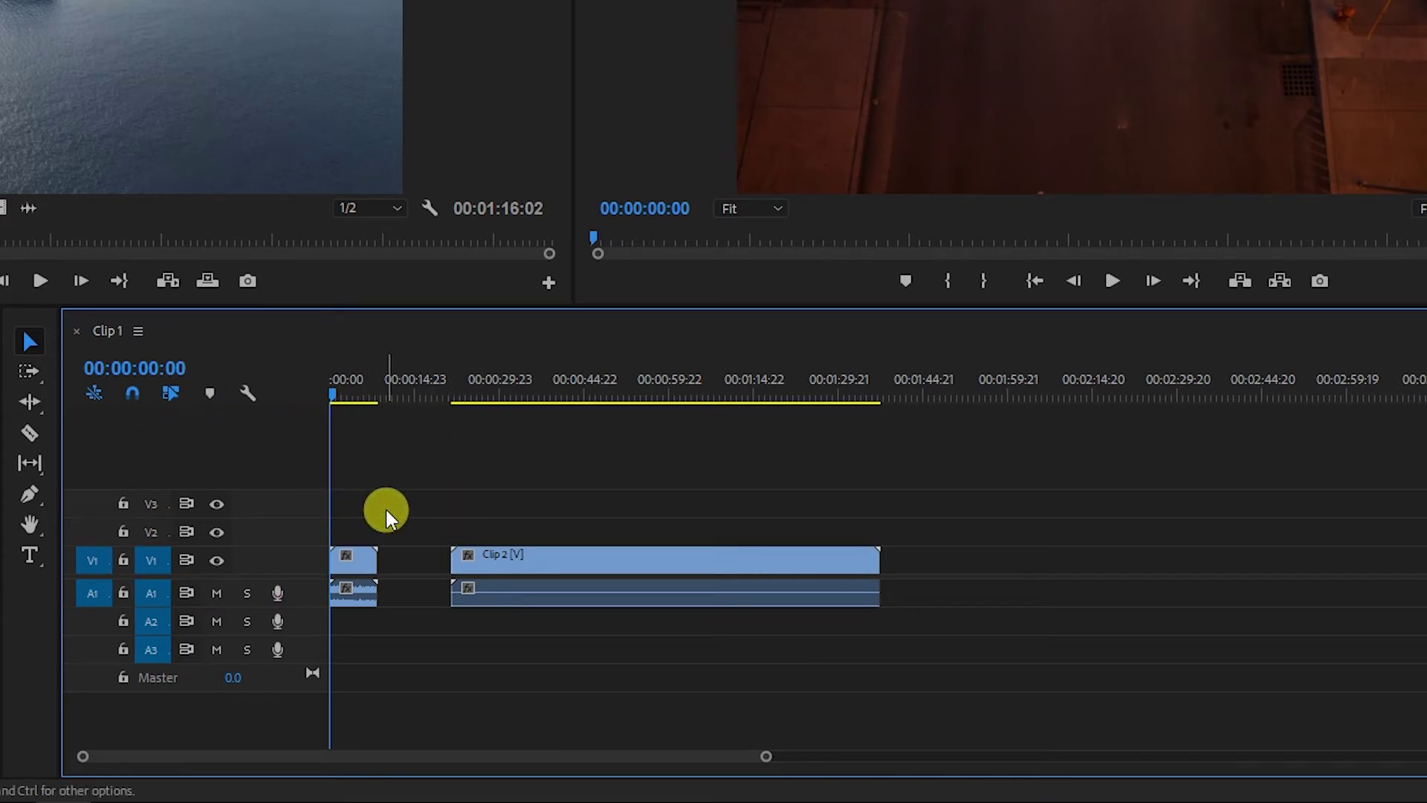
key("ctrl+s")
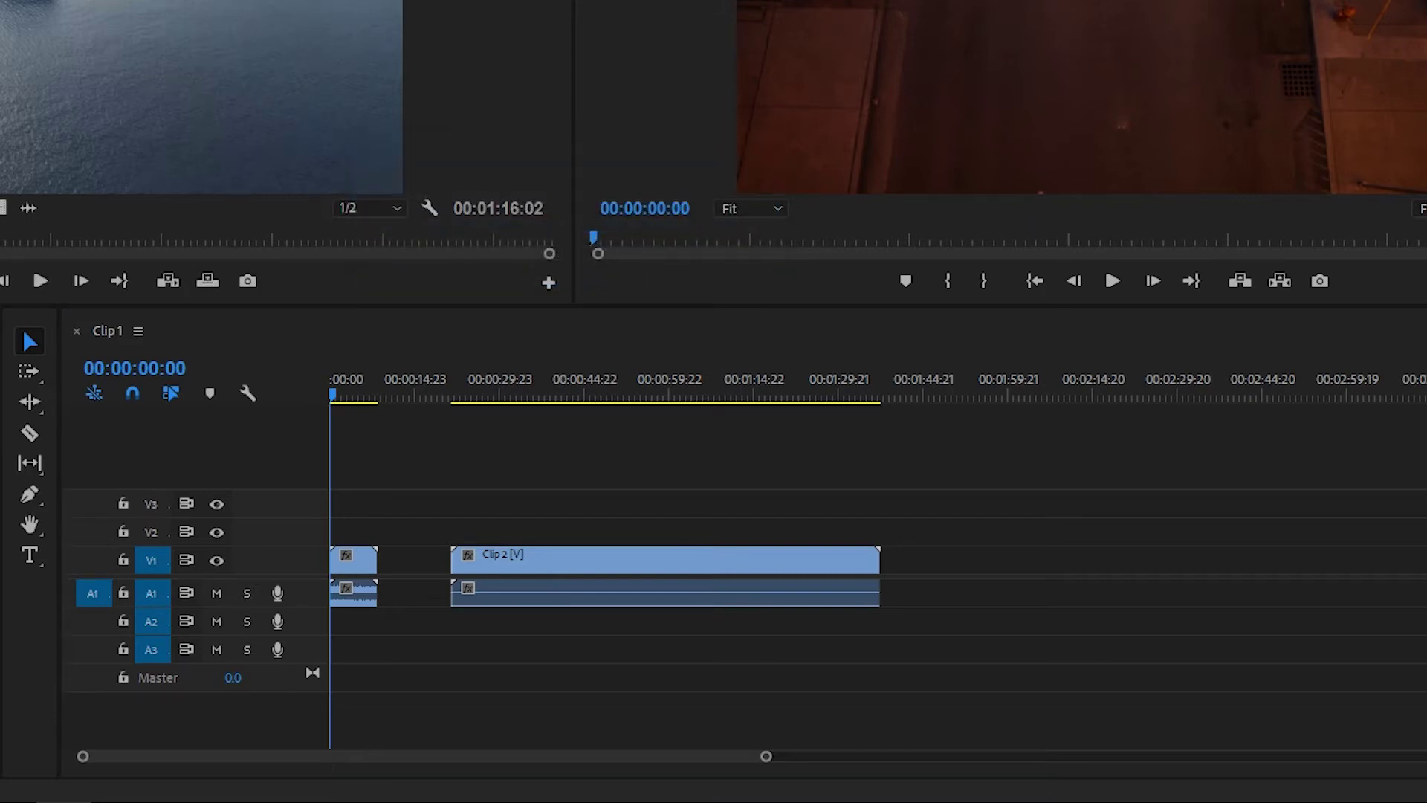
Step: Open Sequence Settings for Clip 1, showing ARRI Cinema, 23.976 fps, 1920x1080
mouse_move(935, 559)
left_mouse_down()
mouse_move(950, 593)
mouse_move(940, 516)
mouse_move(946, 582)
left_mouse_up()
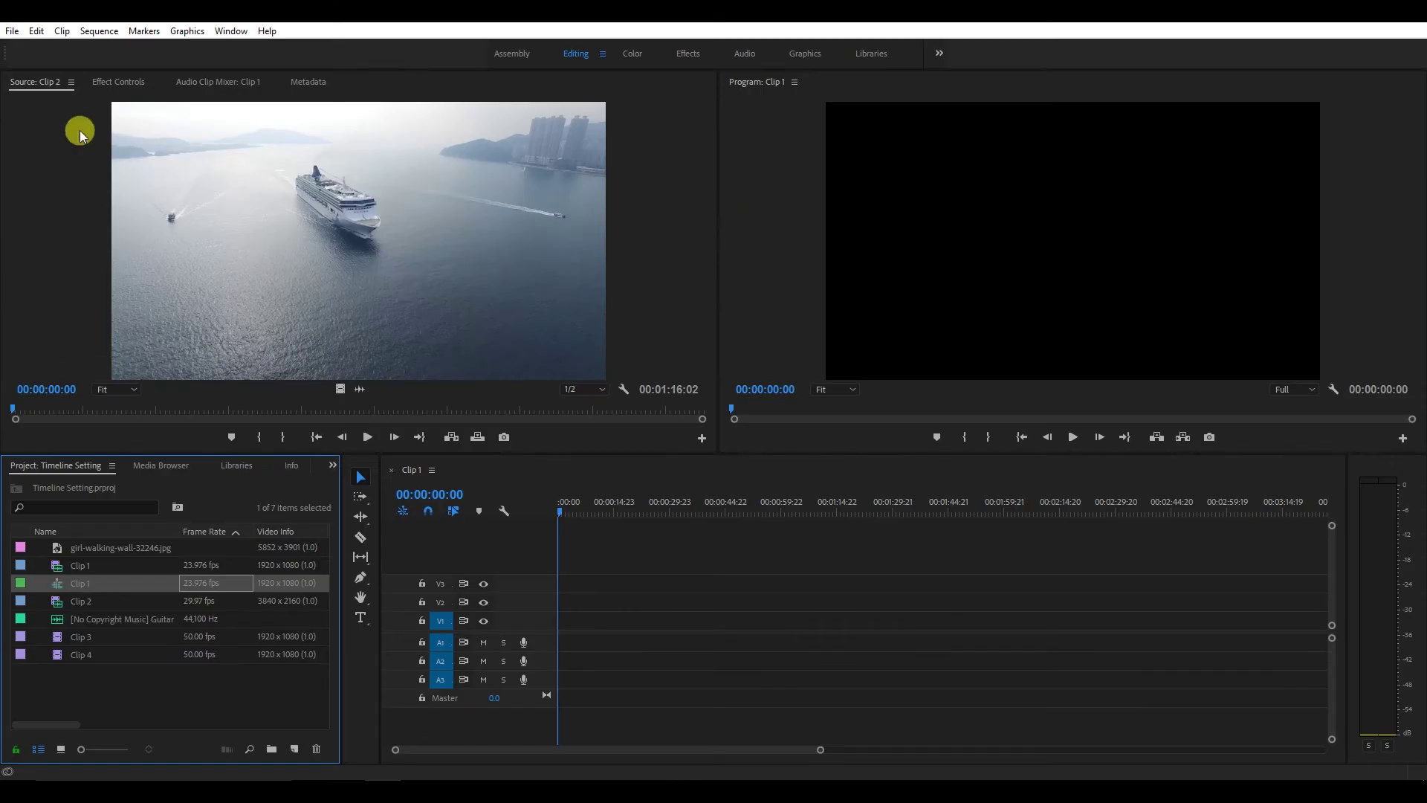
left_click(99, 31)
left_click(111, 49)
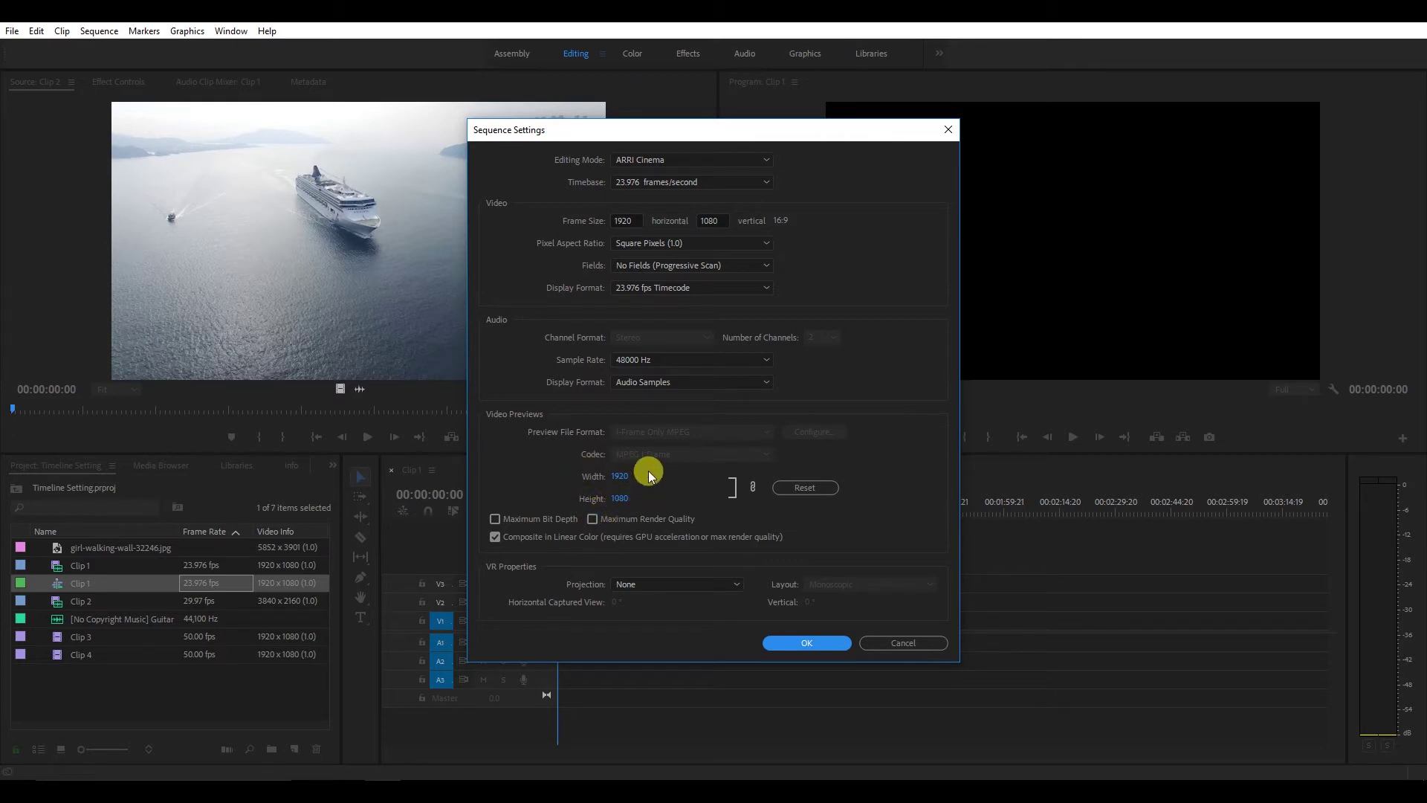
Step: Review the Clip 1 sequence Properties (1920x1080, 23.976 fps, 48000 Hz stereo), then close them
right_click(81, 586)
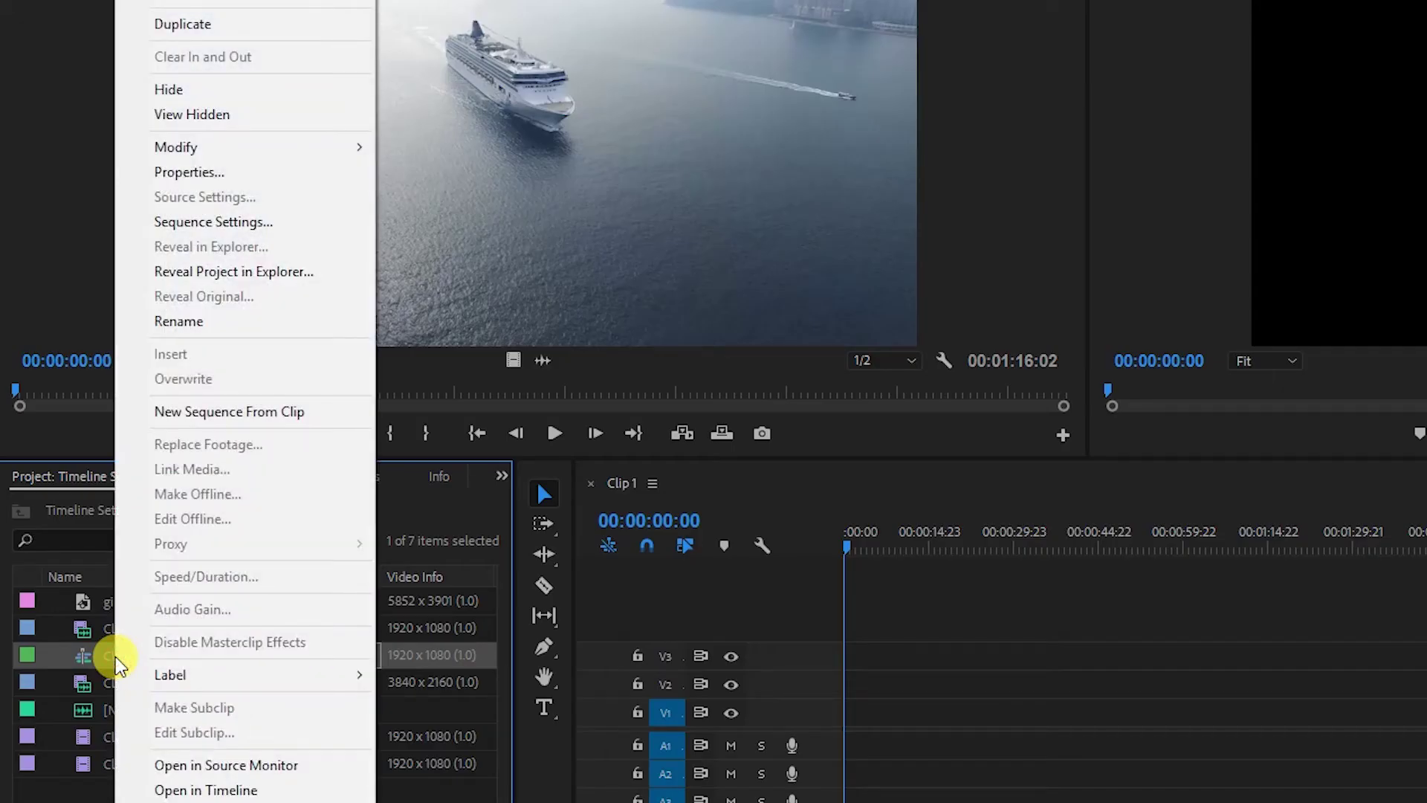
left_click(190, 173)
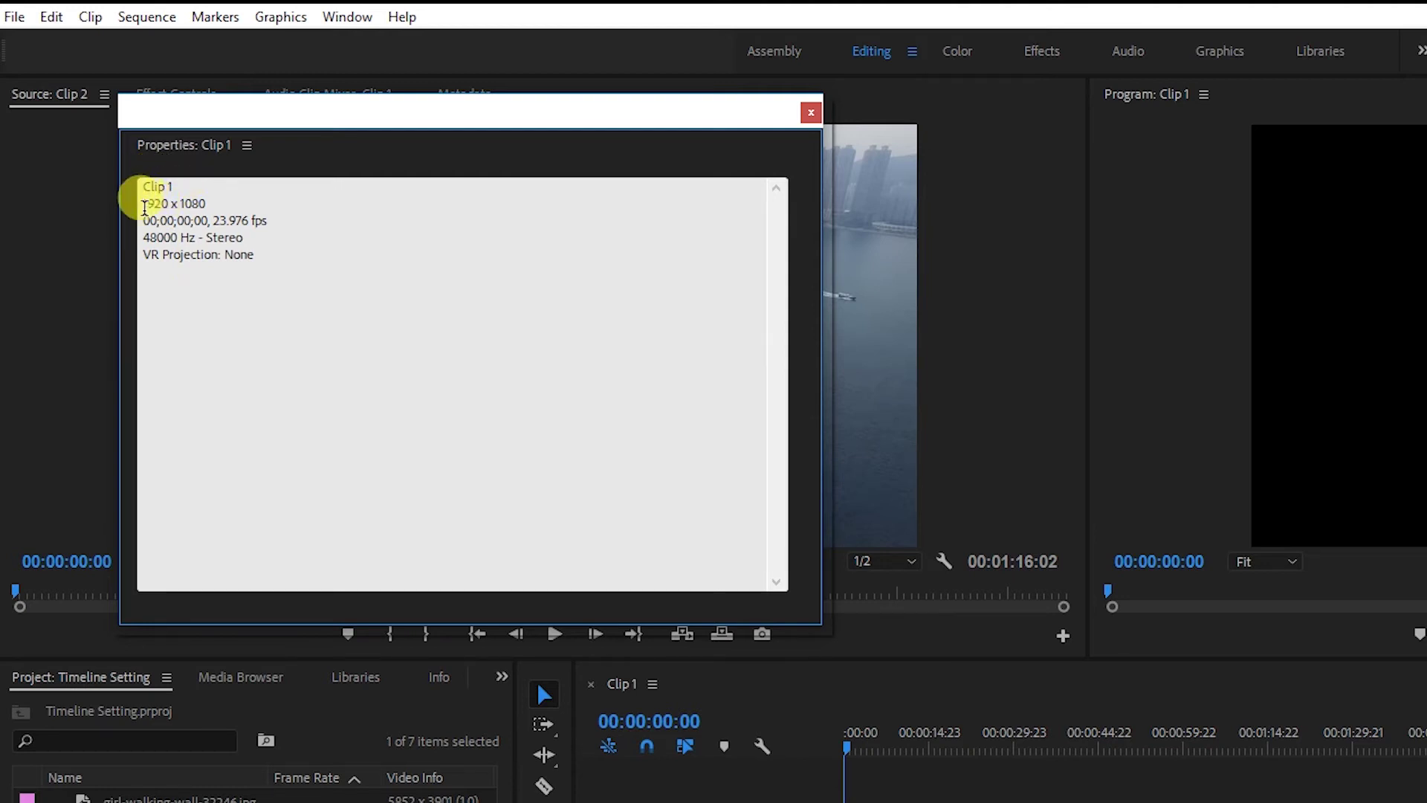
key("Escape")
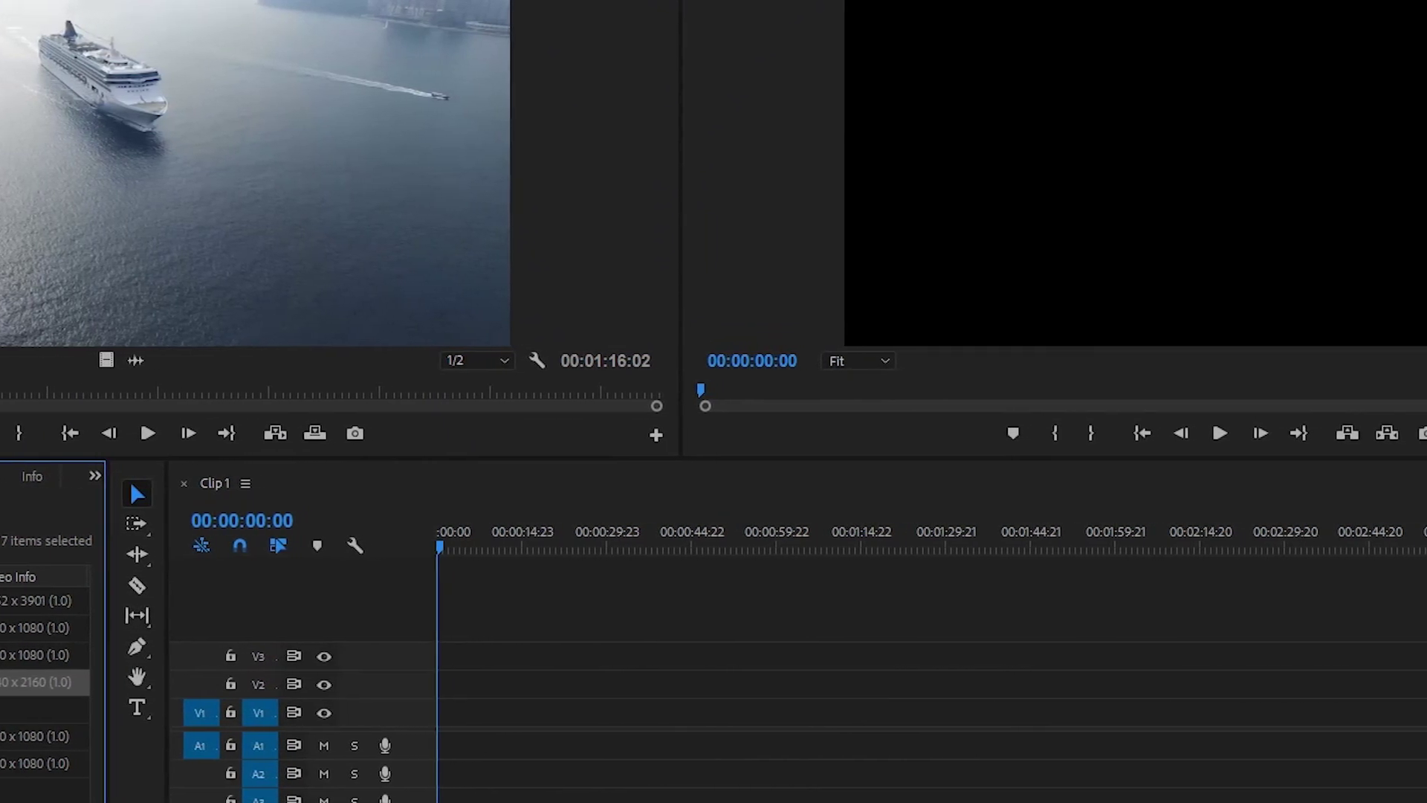
Step: Drag a differently formatted clip onto the empty Clip 1 timeline to trigger the Clip Mismatch Warning
left_click_drag(15, 682, 373, 719)
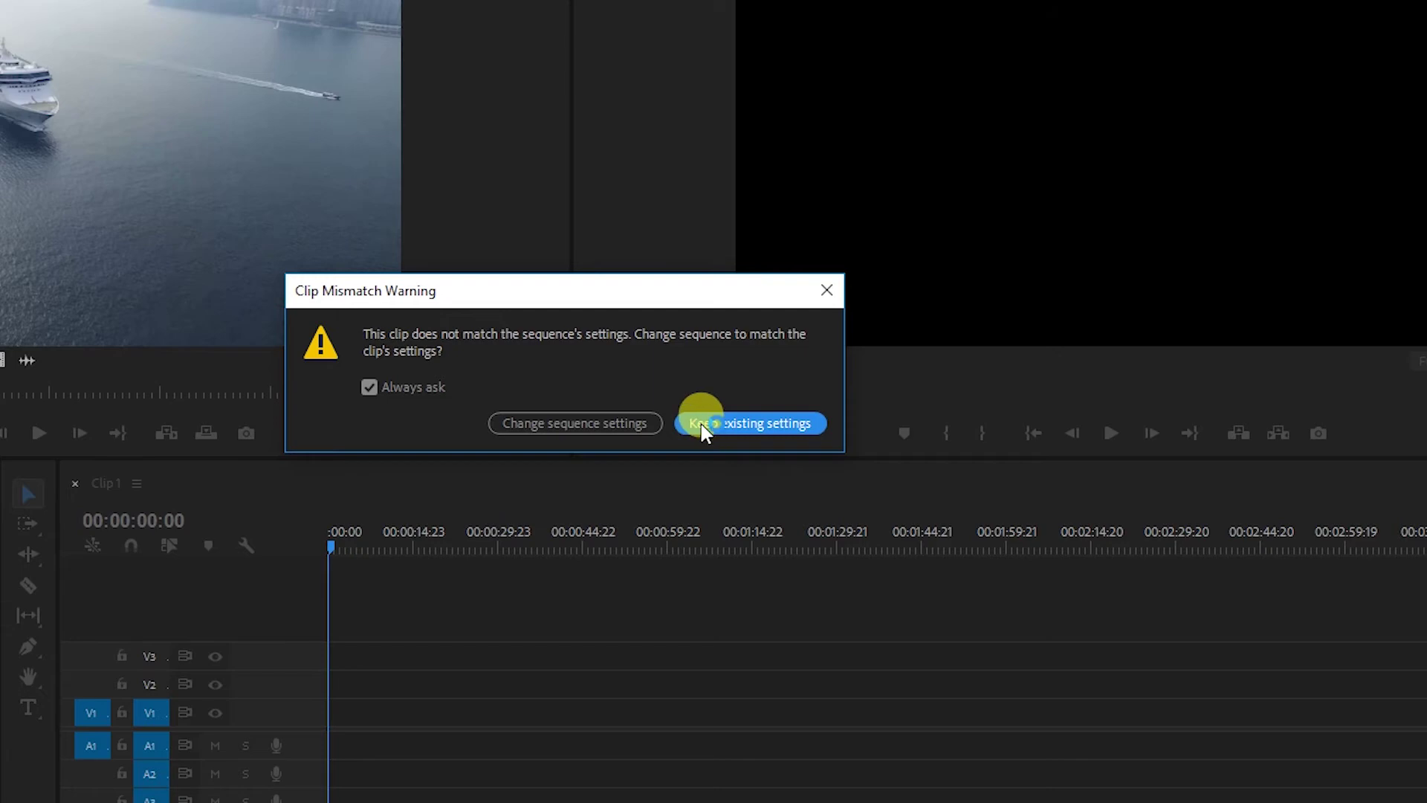
Step: Dismiss the mismatch warning and create a new sequence from Clip 3
left_click(56, 619)
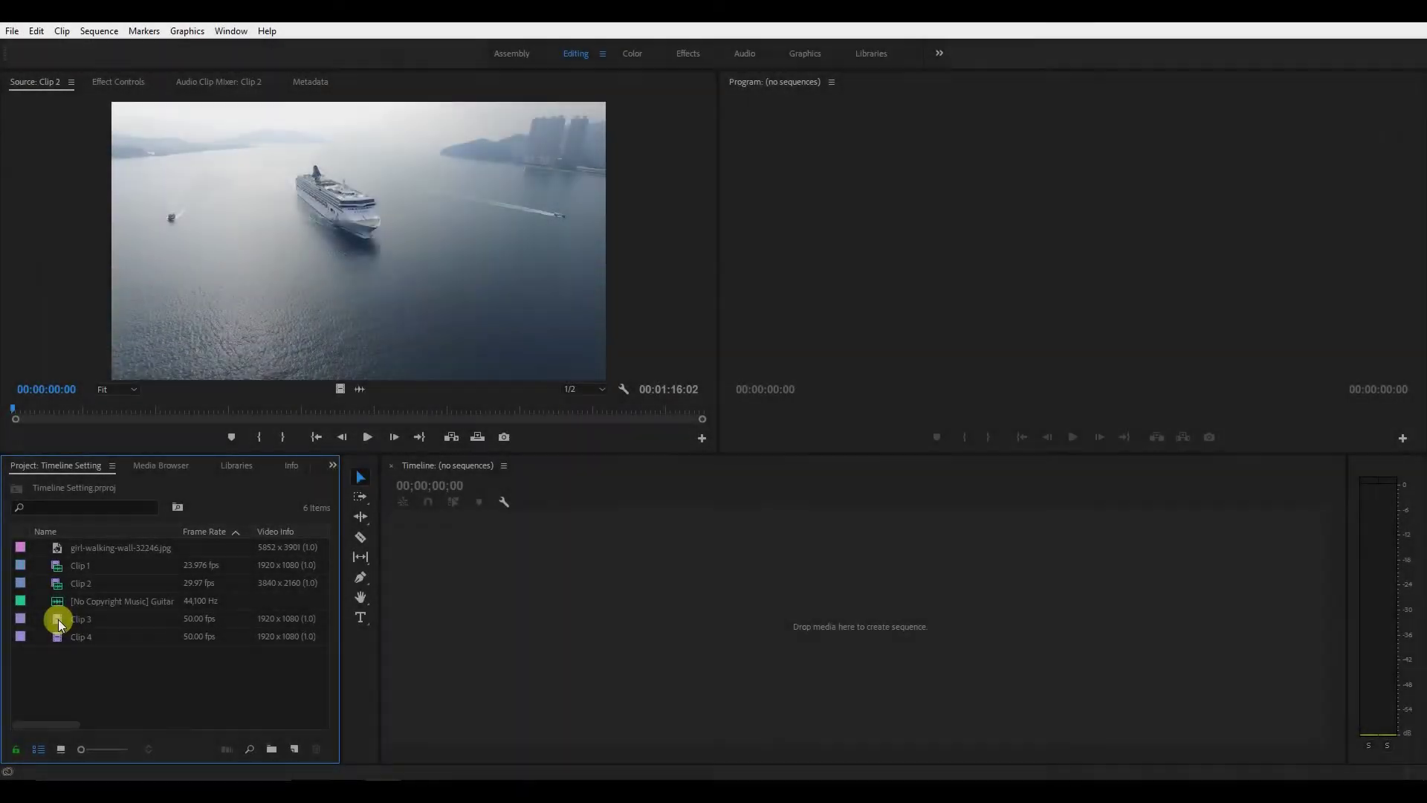
right_click(56, 619)
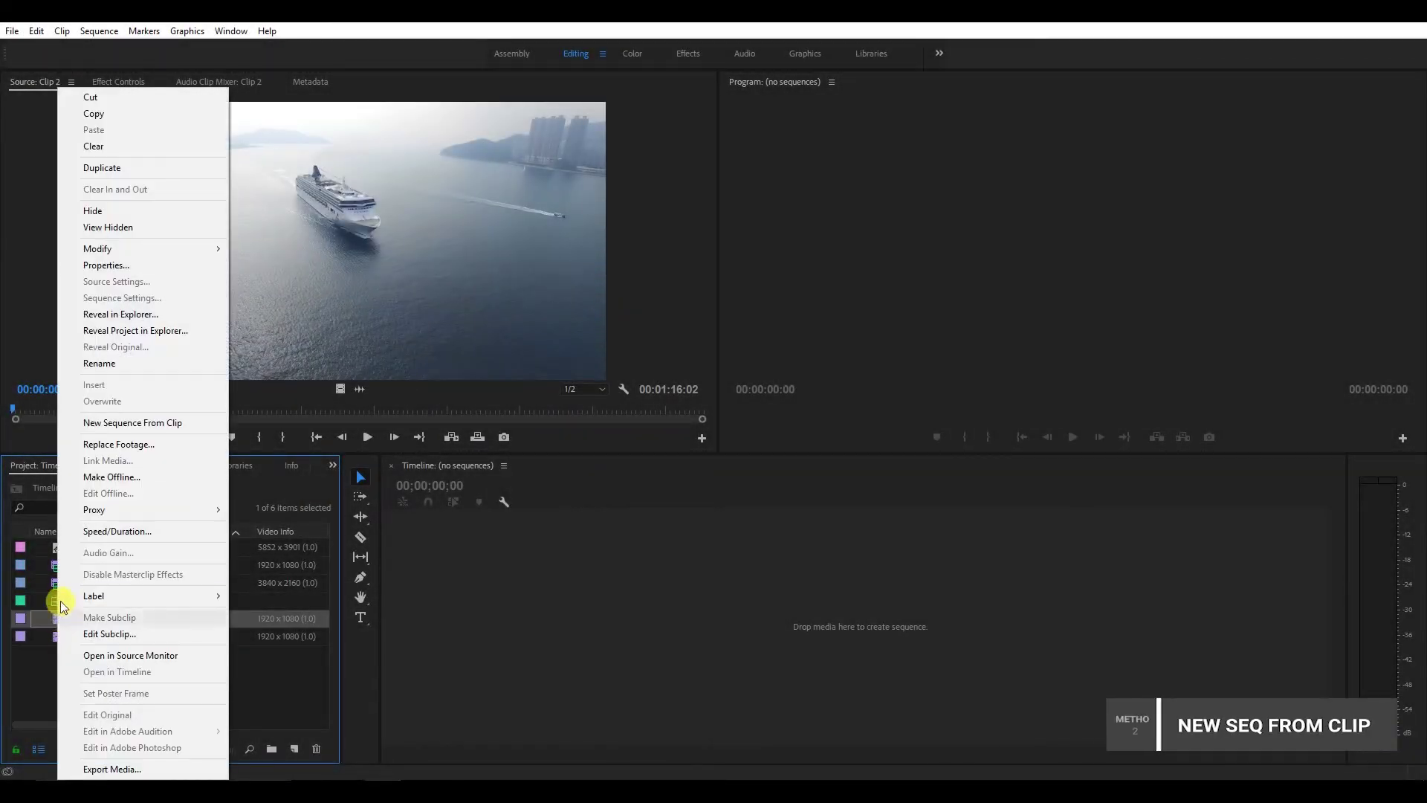
left_click(140, 427)
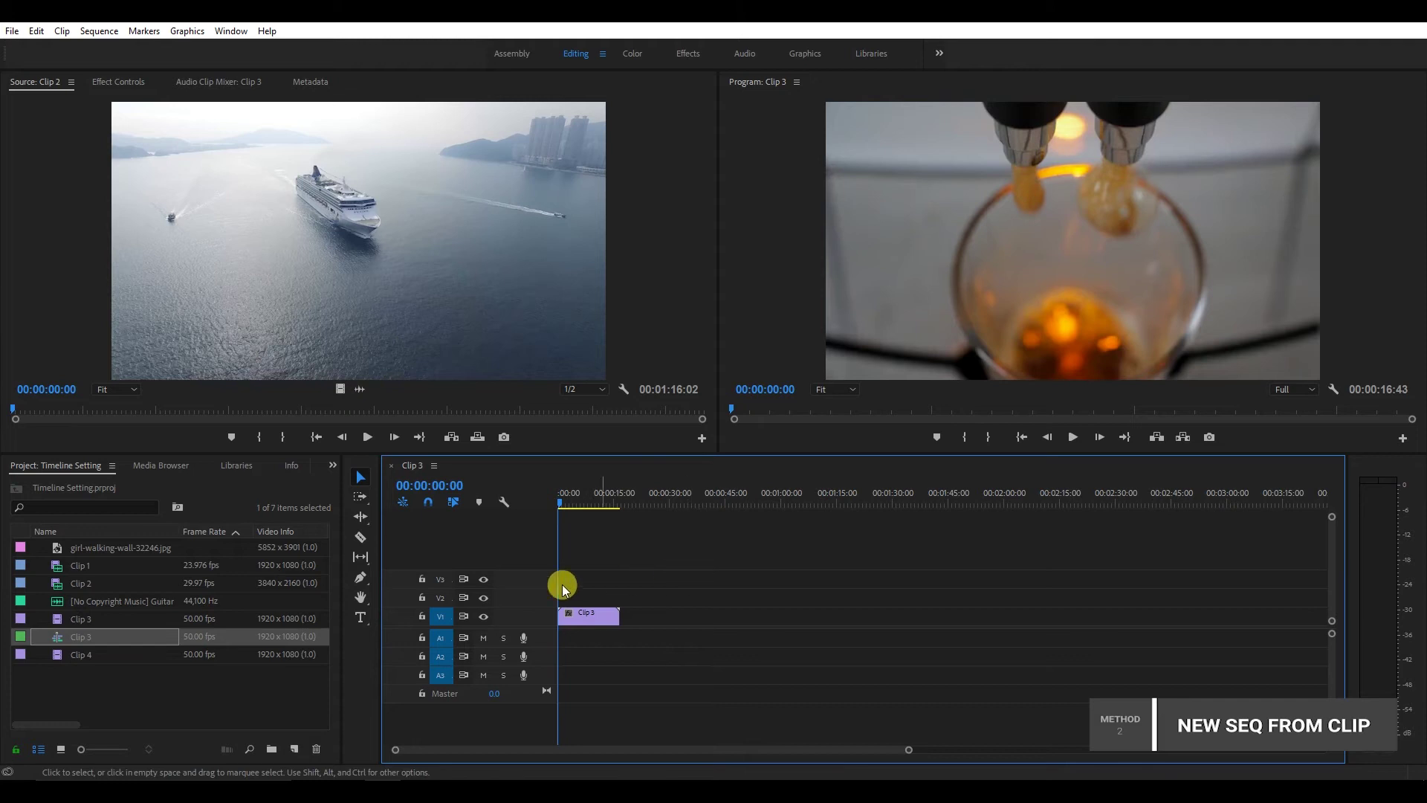
Step: Add Clip 2, Clip 1, the girl-walking-wall image and Guitar music to the Clip 3 sequence
left_click(60, 580)
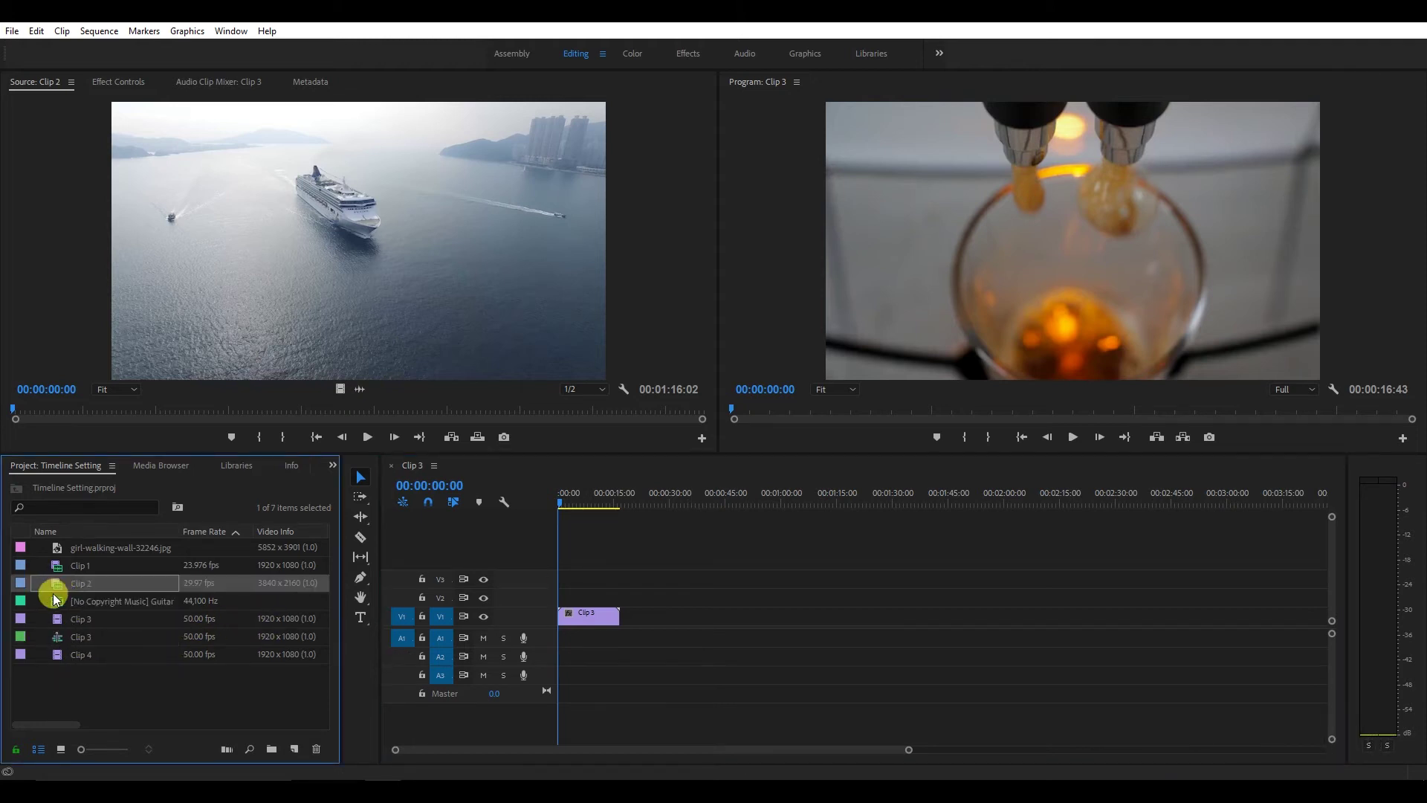
left_click_drag(55, 586, 635, 622)
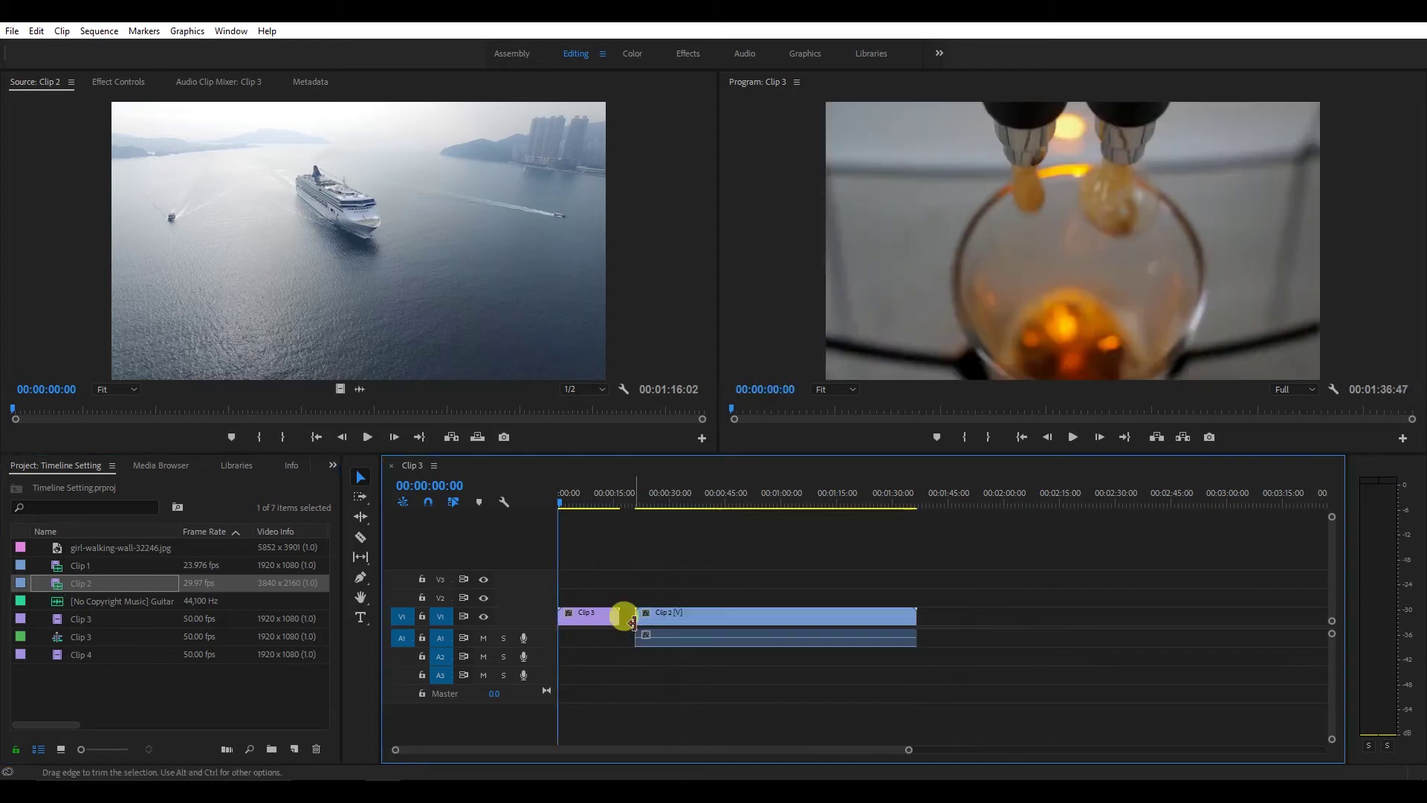
left_click_drag(97, 567, 947, 622)
left_click_drag(64, 552, 1015, 616)
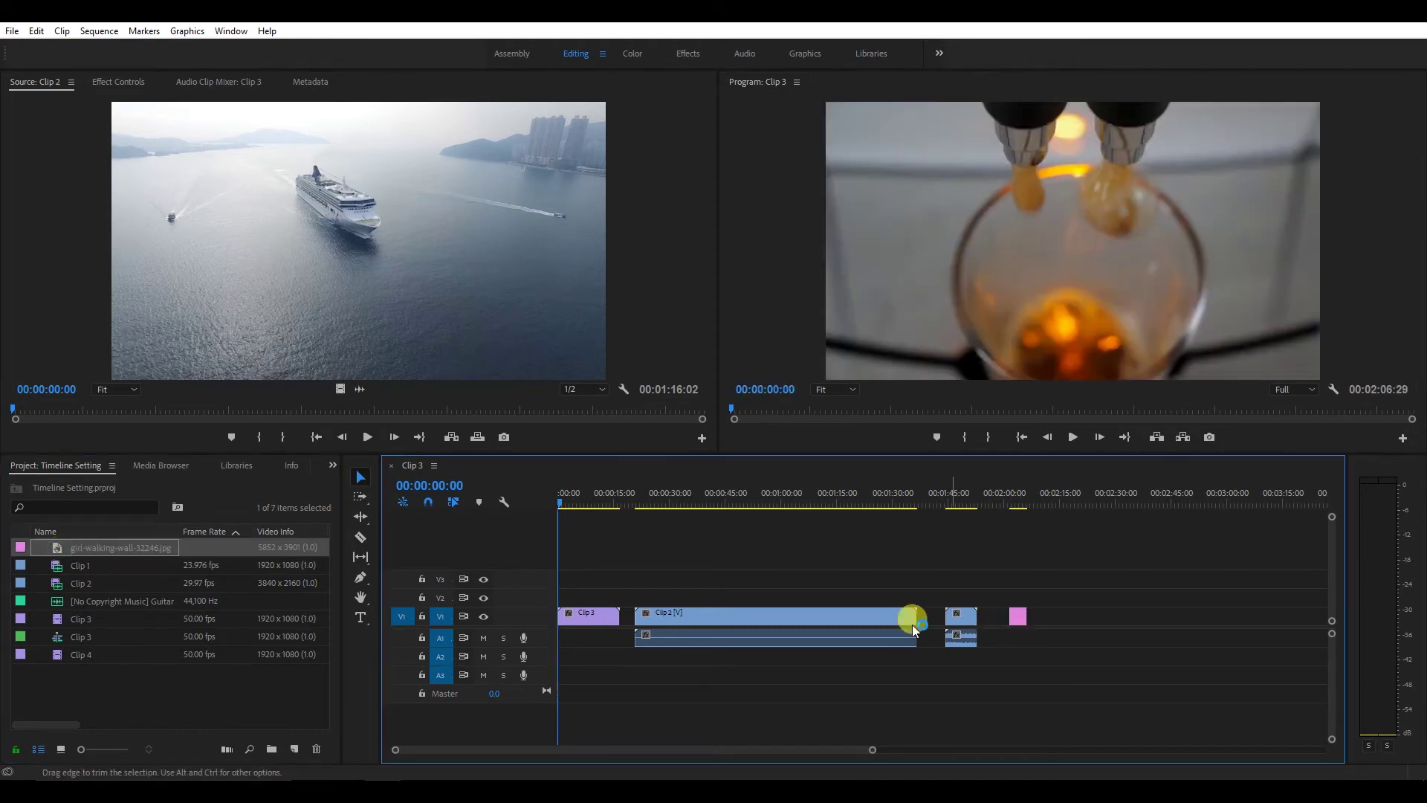
left_click_drag(60, 602, 1057, 633)
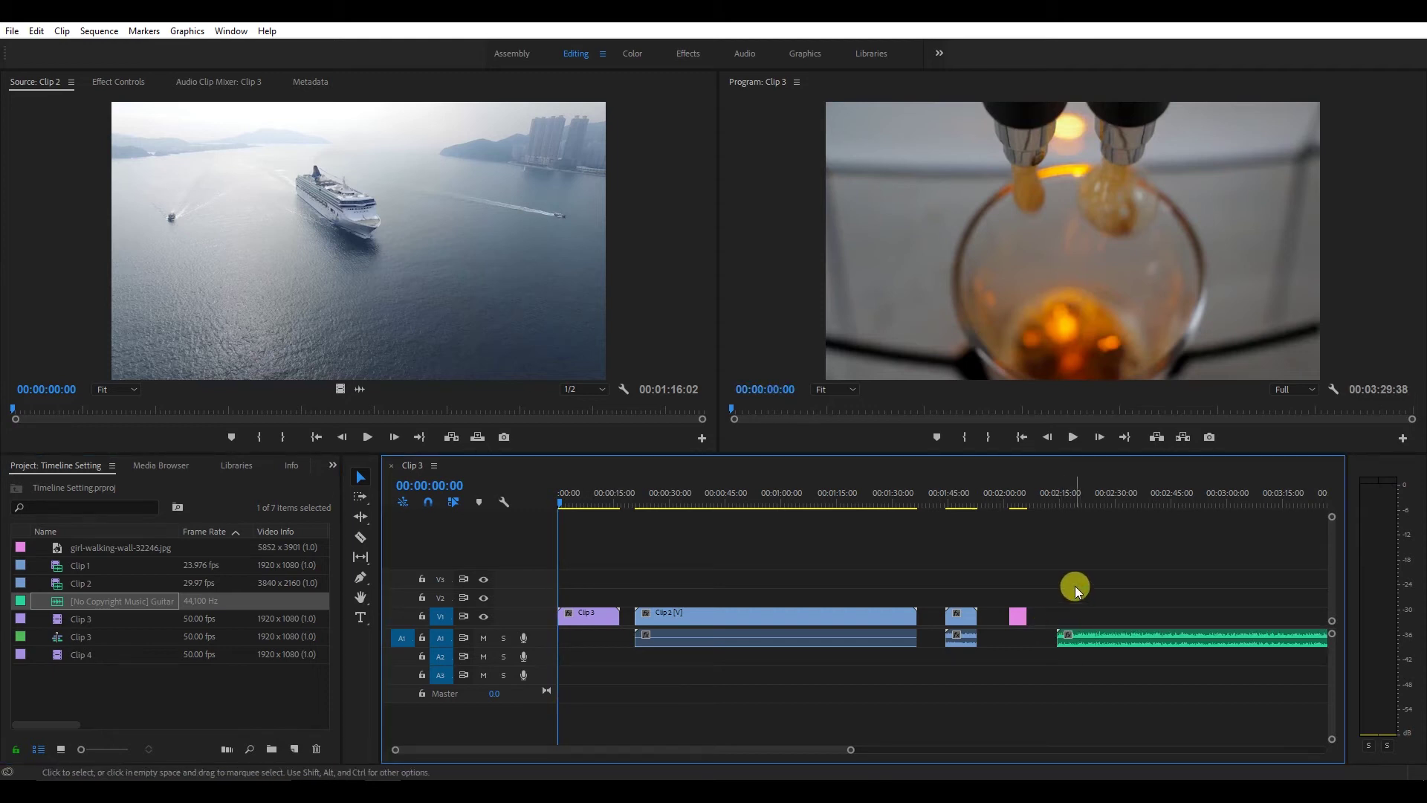
Step: Delete every clip from the Clip 3 sequence and close it
left_click_drag(601, 579, 1199, 651)
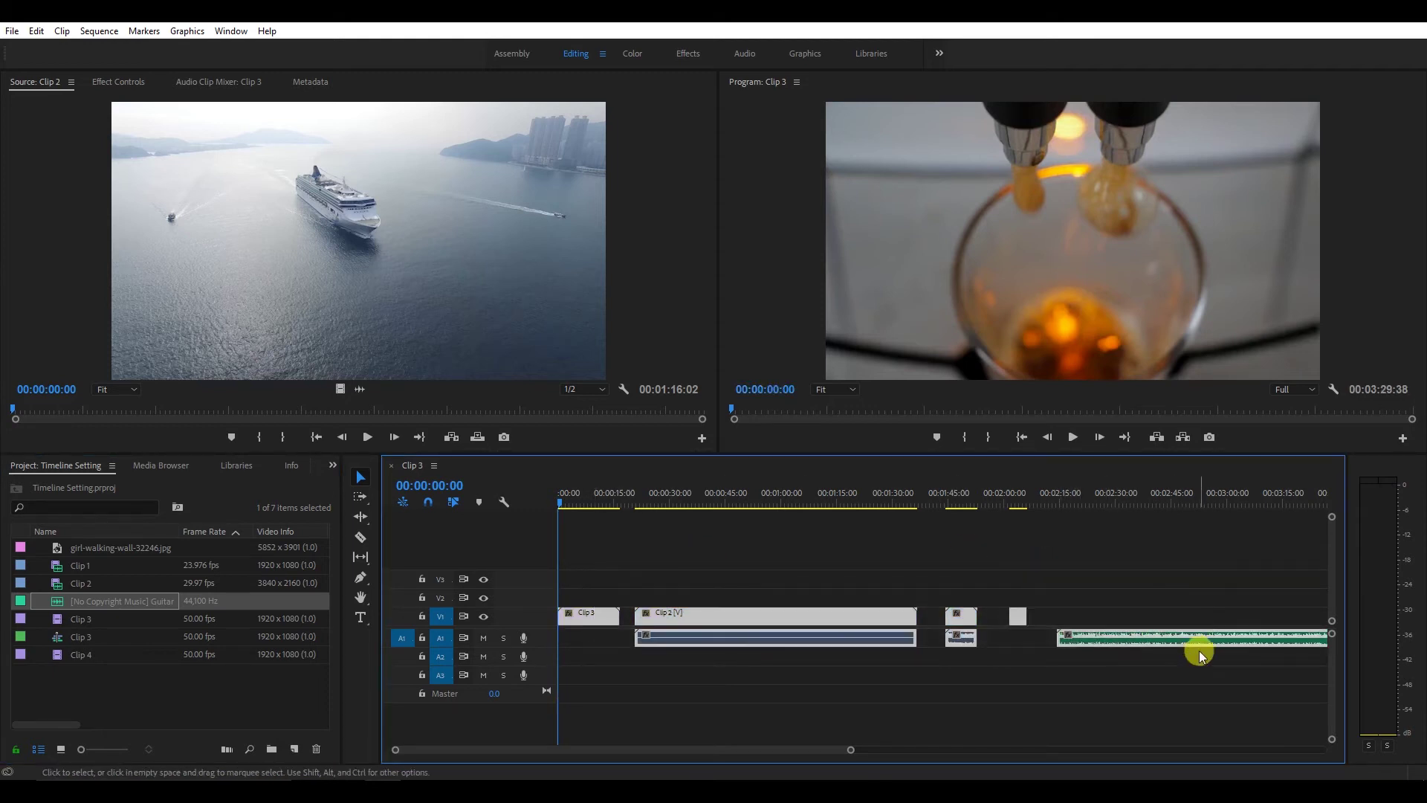
key("Delete")
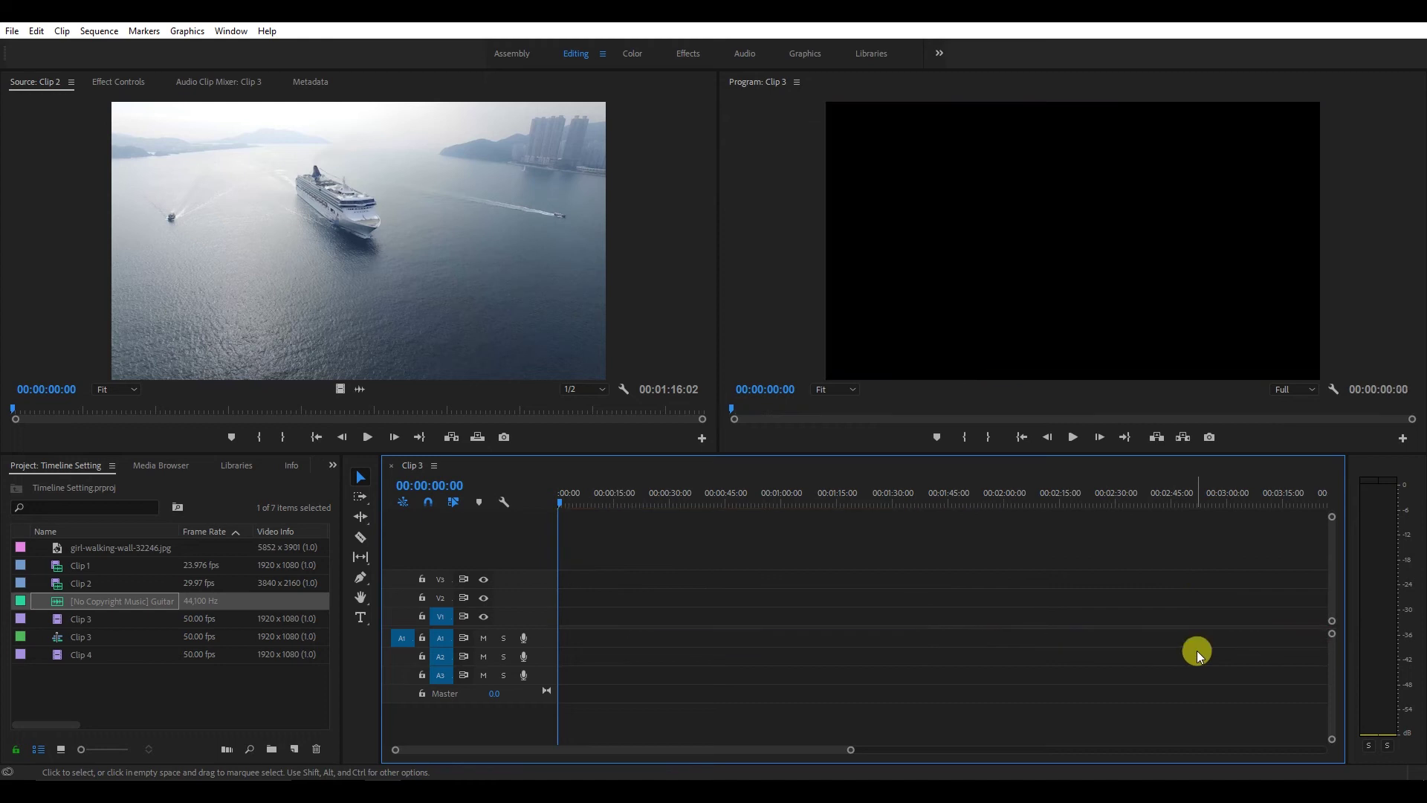
left_click(391, 465)
Step: Delete the Clip 3 sequence from the project
left_click(180, 704)
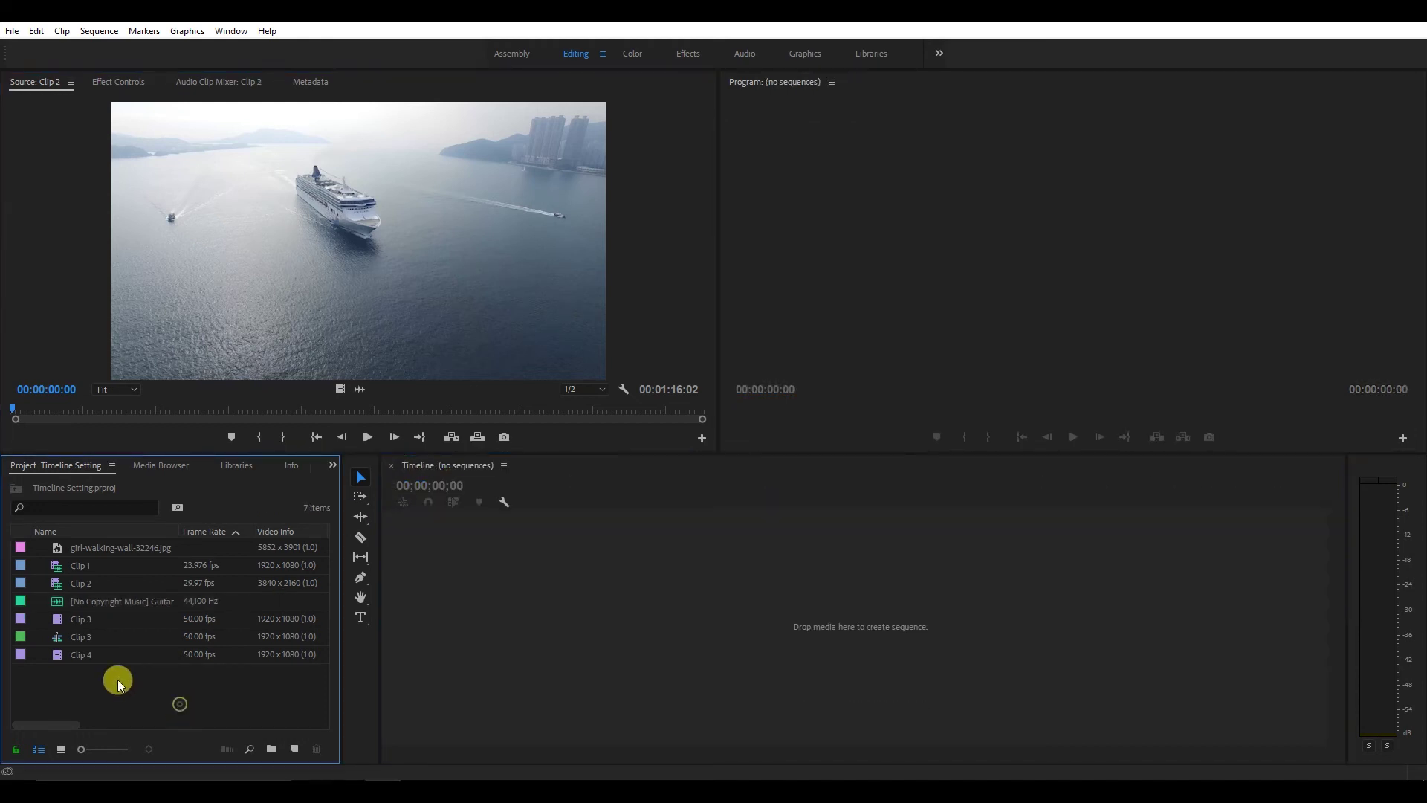
left_click(55, 640)
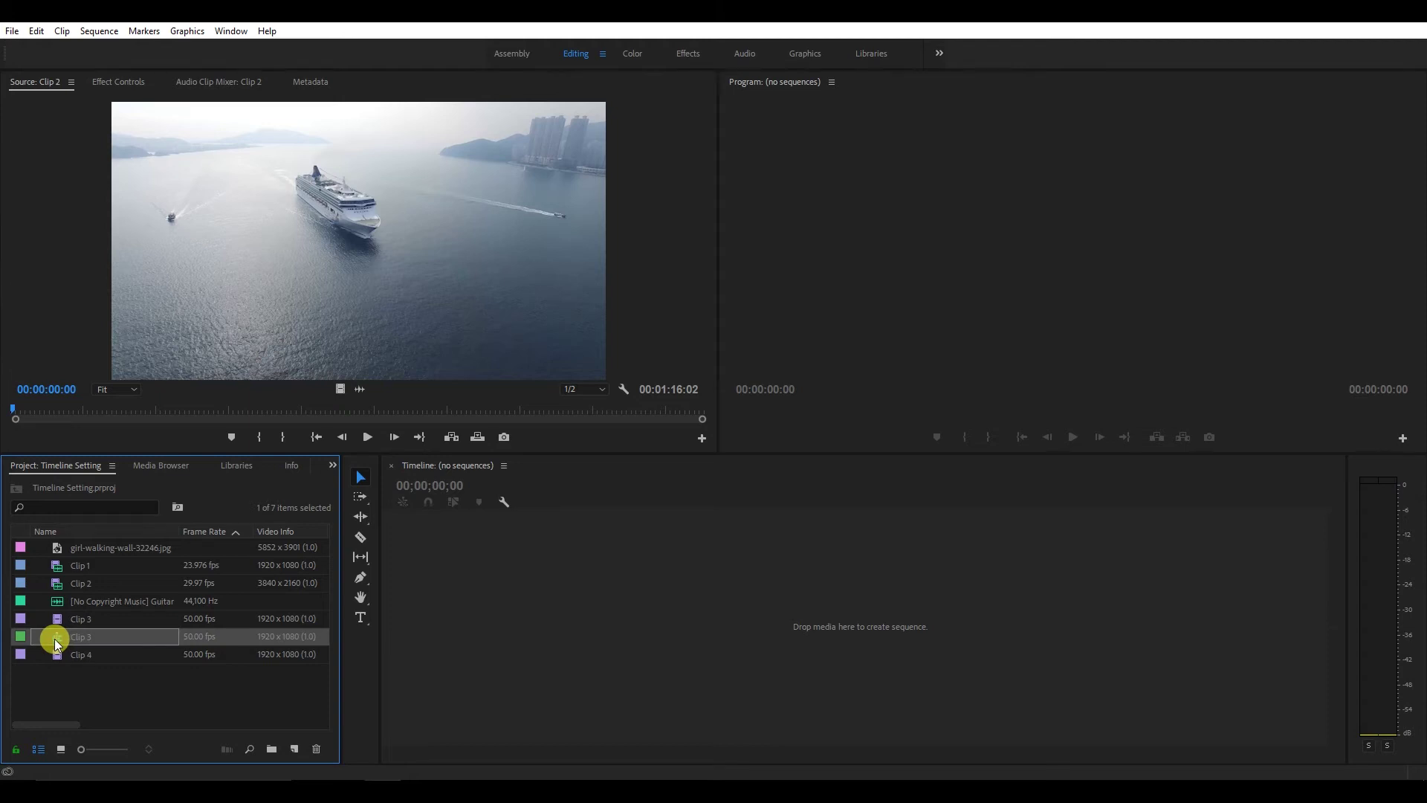
key("Delete")
Step: Start a new sequence via File > New > Sequence and browse the Digital SLR presets
left_click(12, 31)
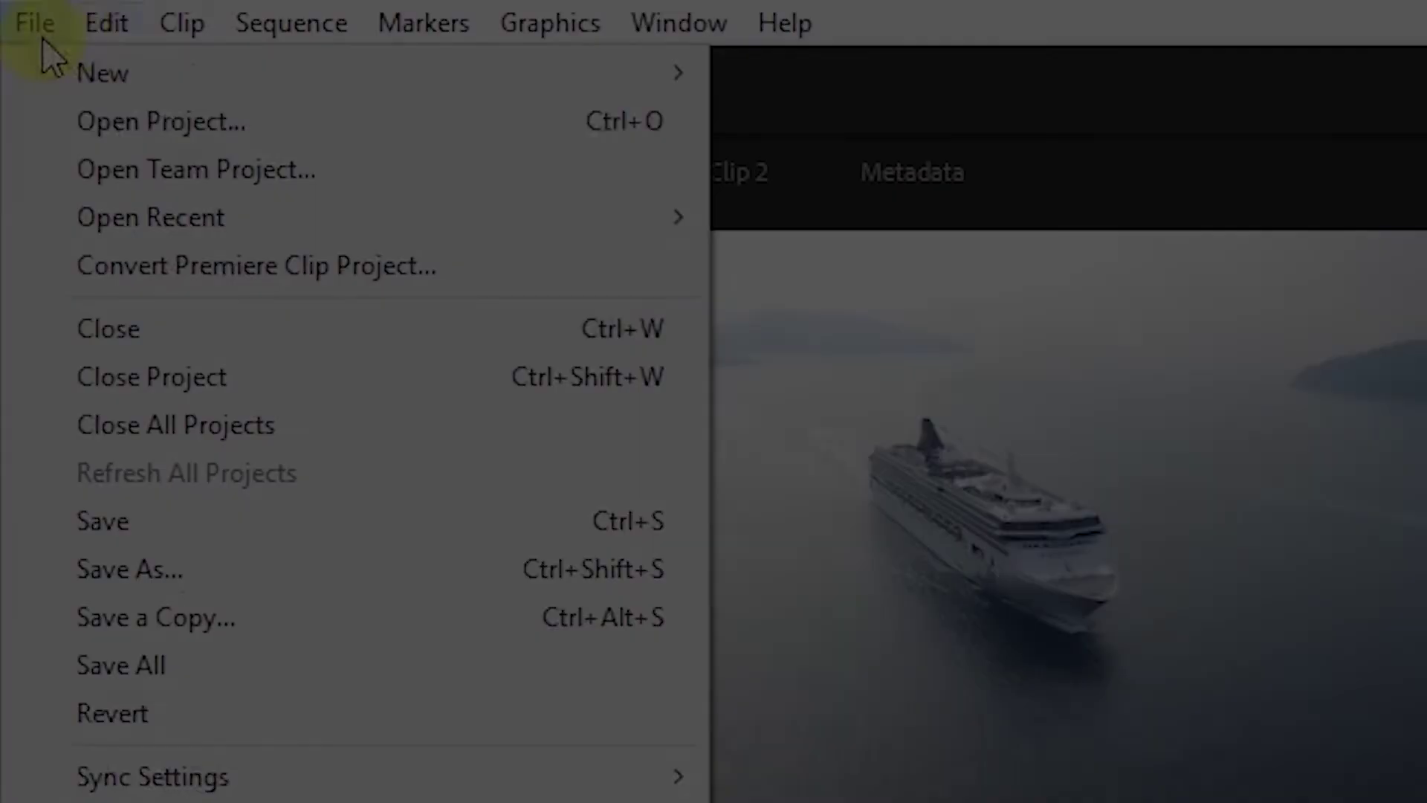
mouse_move(33, 47)
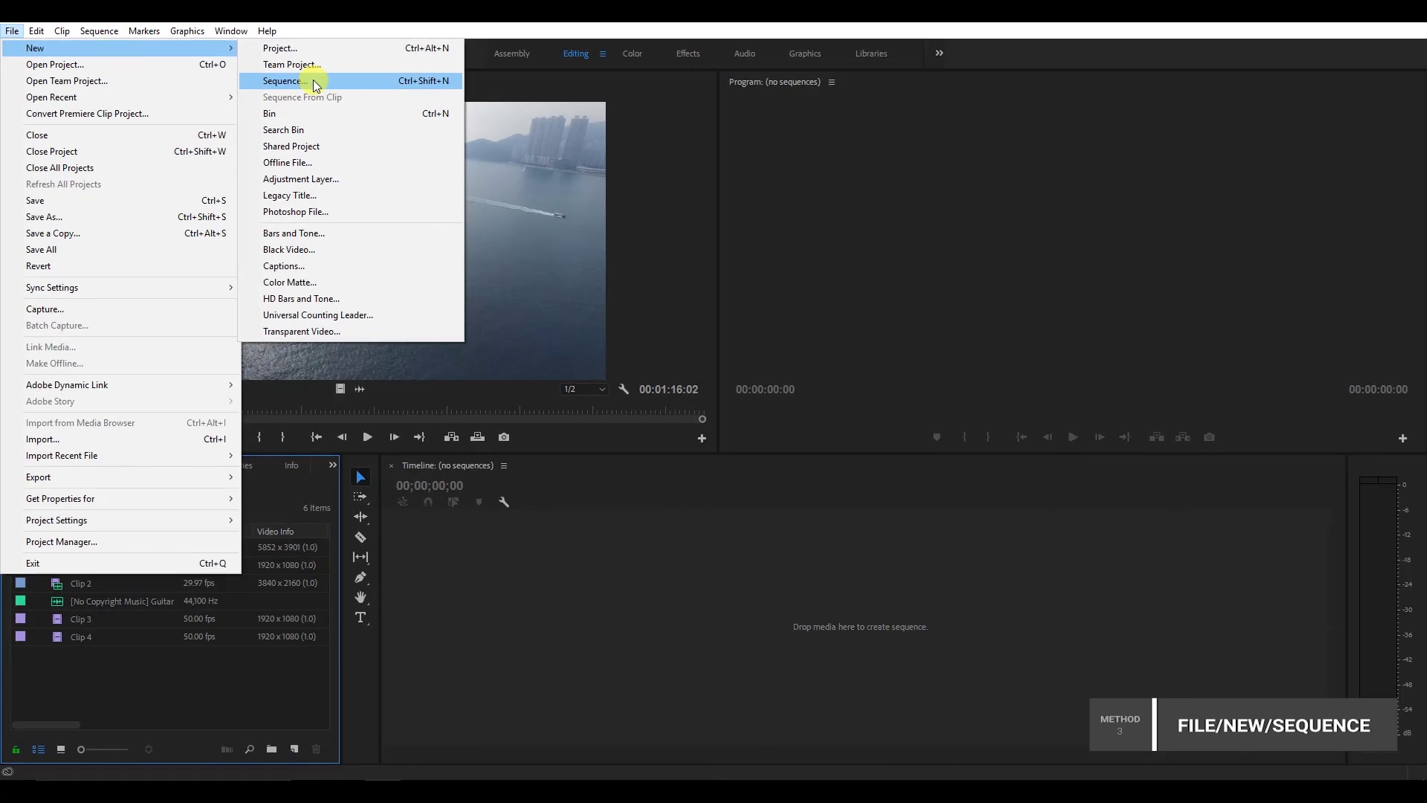
left_click(369, 93)
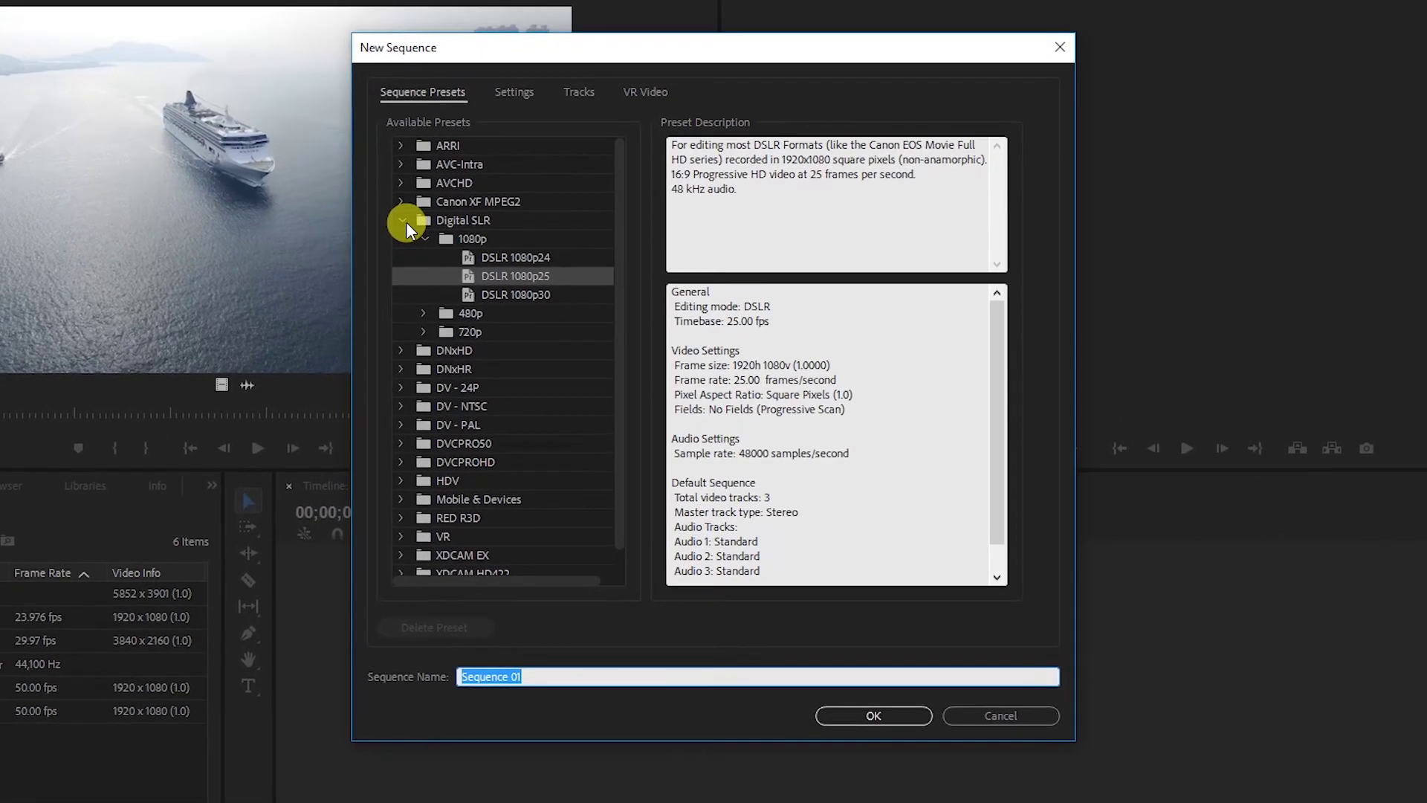
left_click(445, 244)
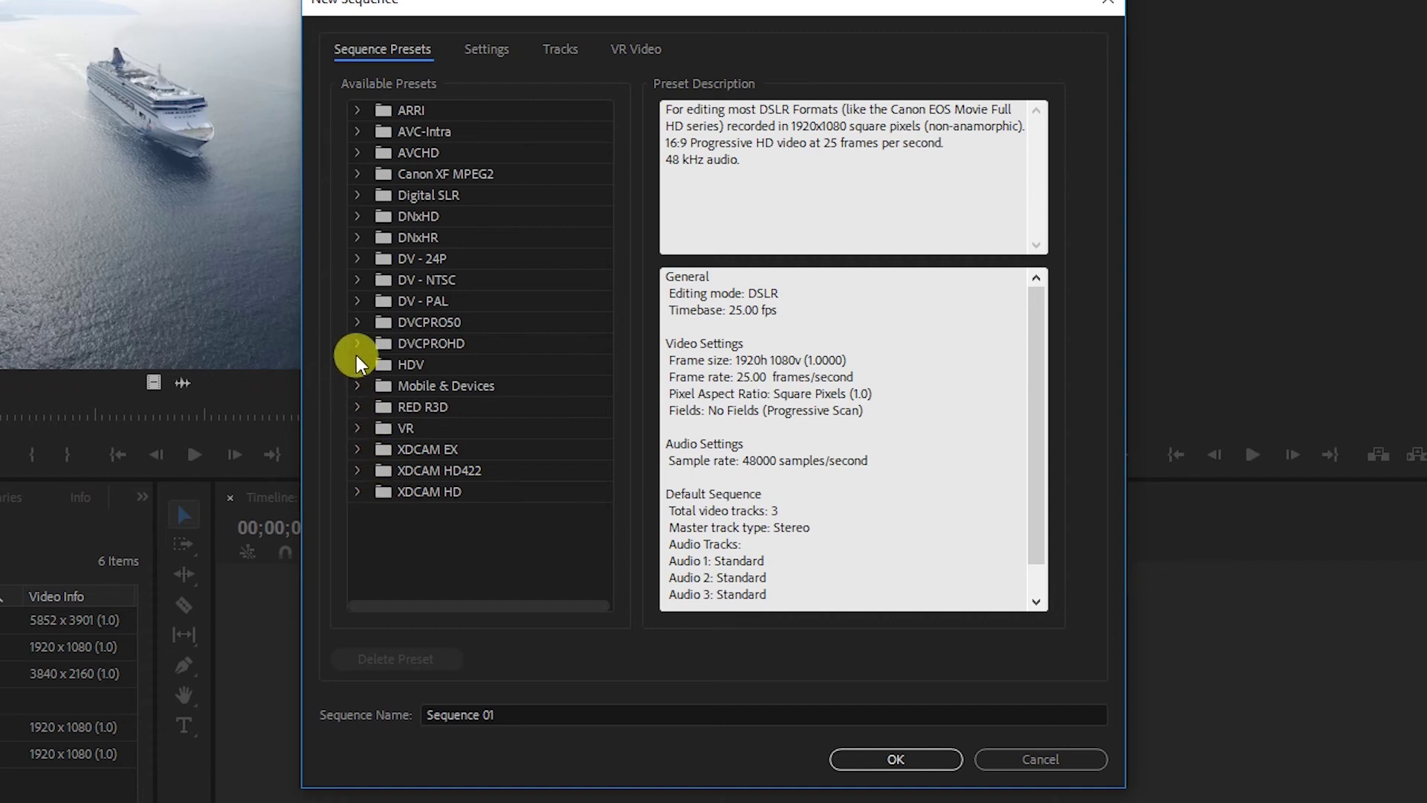
left_click(356, 383)
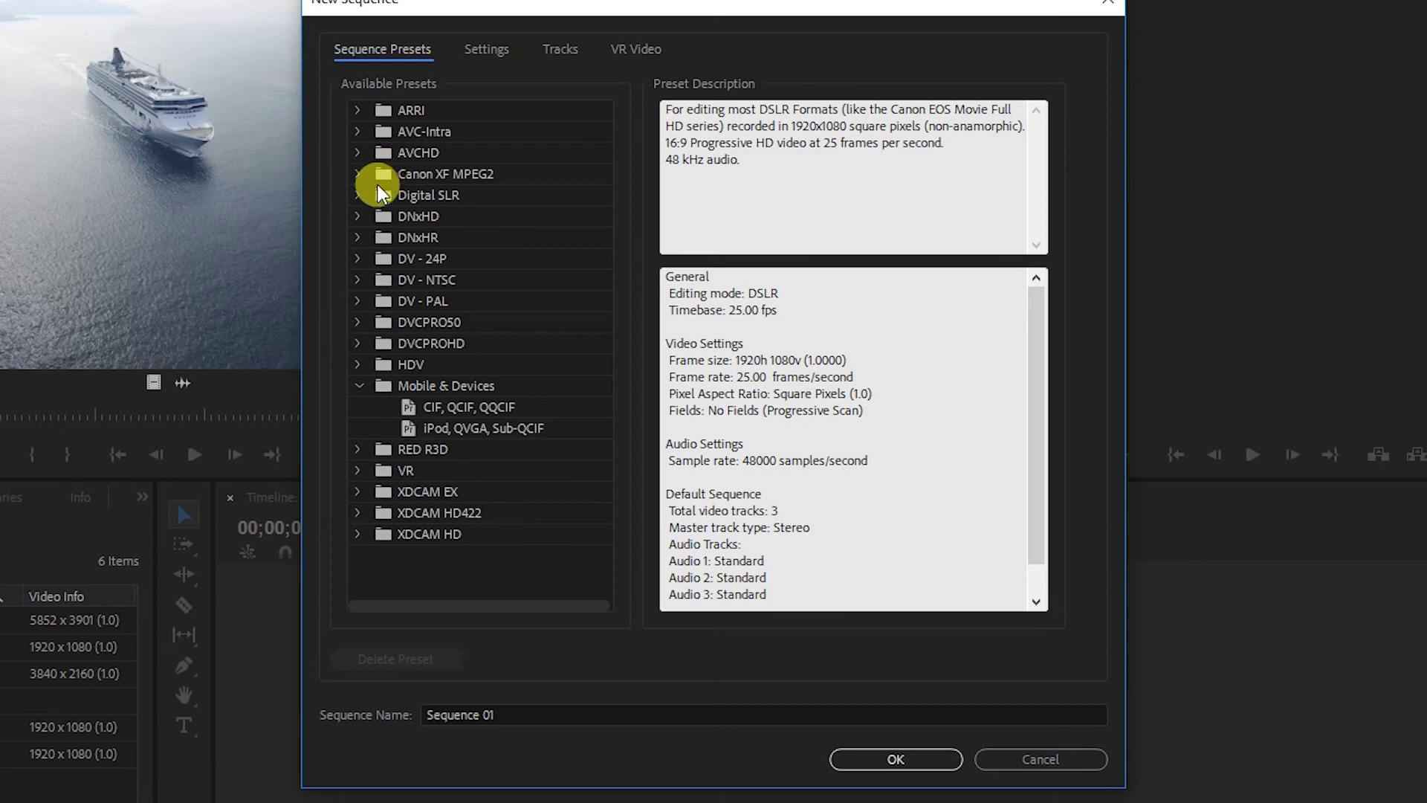
left_click(360, 195)
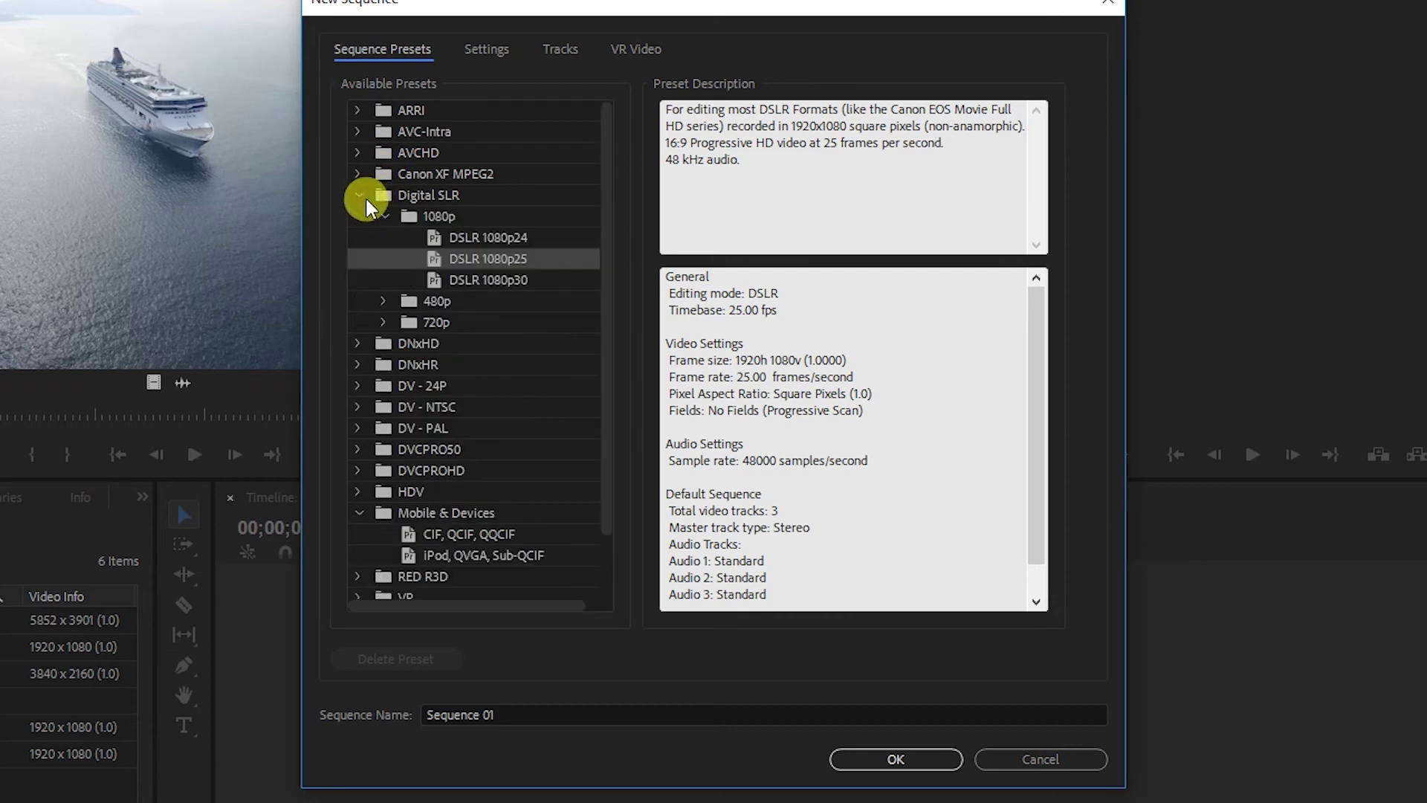
left_click(386, 302)
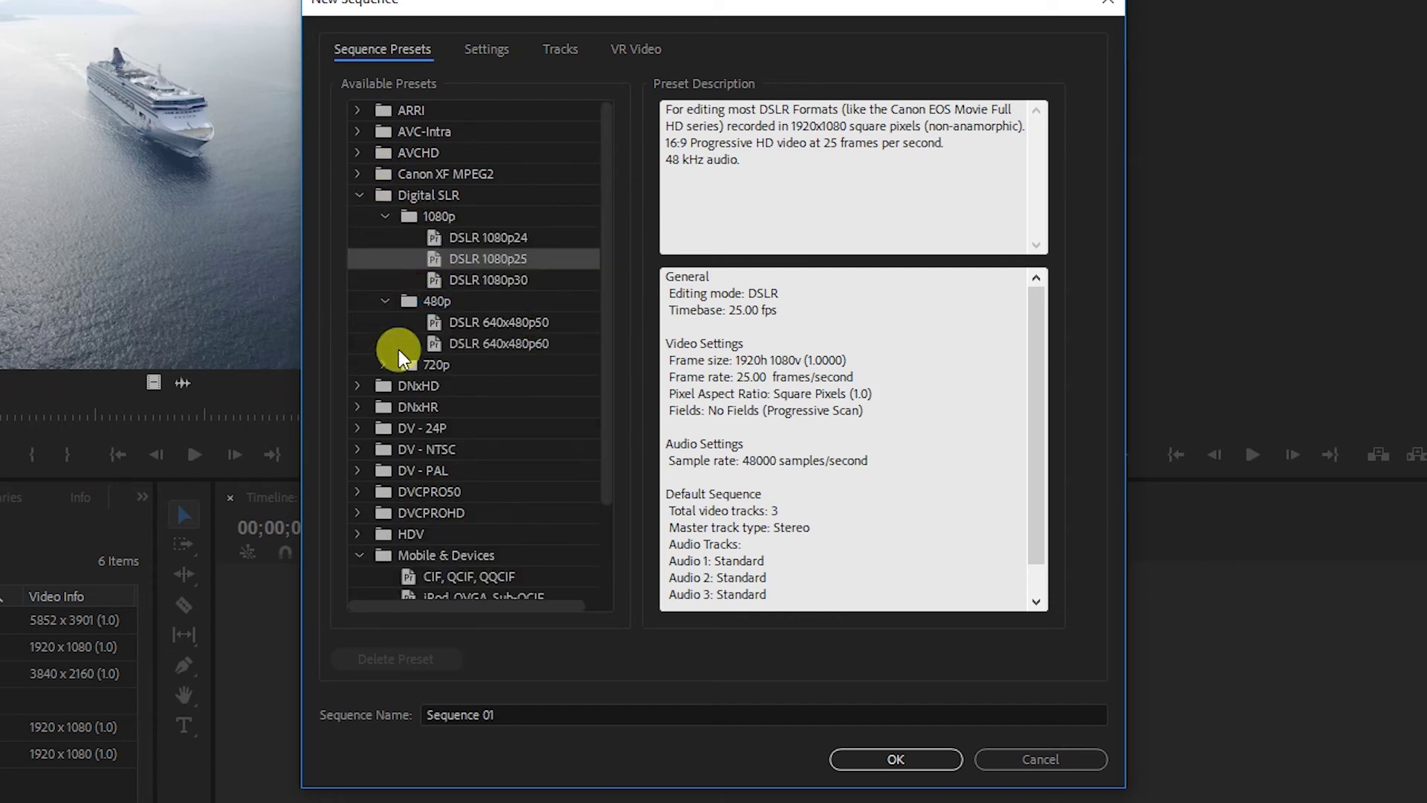
left_click(385, 365)
Step: Choose the DSLR 1080p25 preset (1920x1080, 25 fps) and name the sequence 'Clip 1'
scroll(743, 334, "down", 1)
left_click_drag(736, 327, 855, 326)
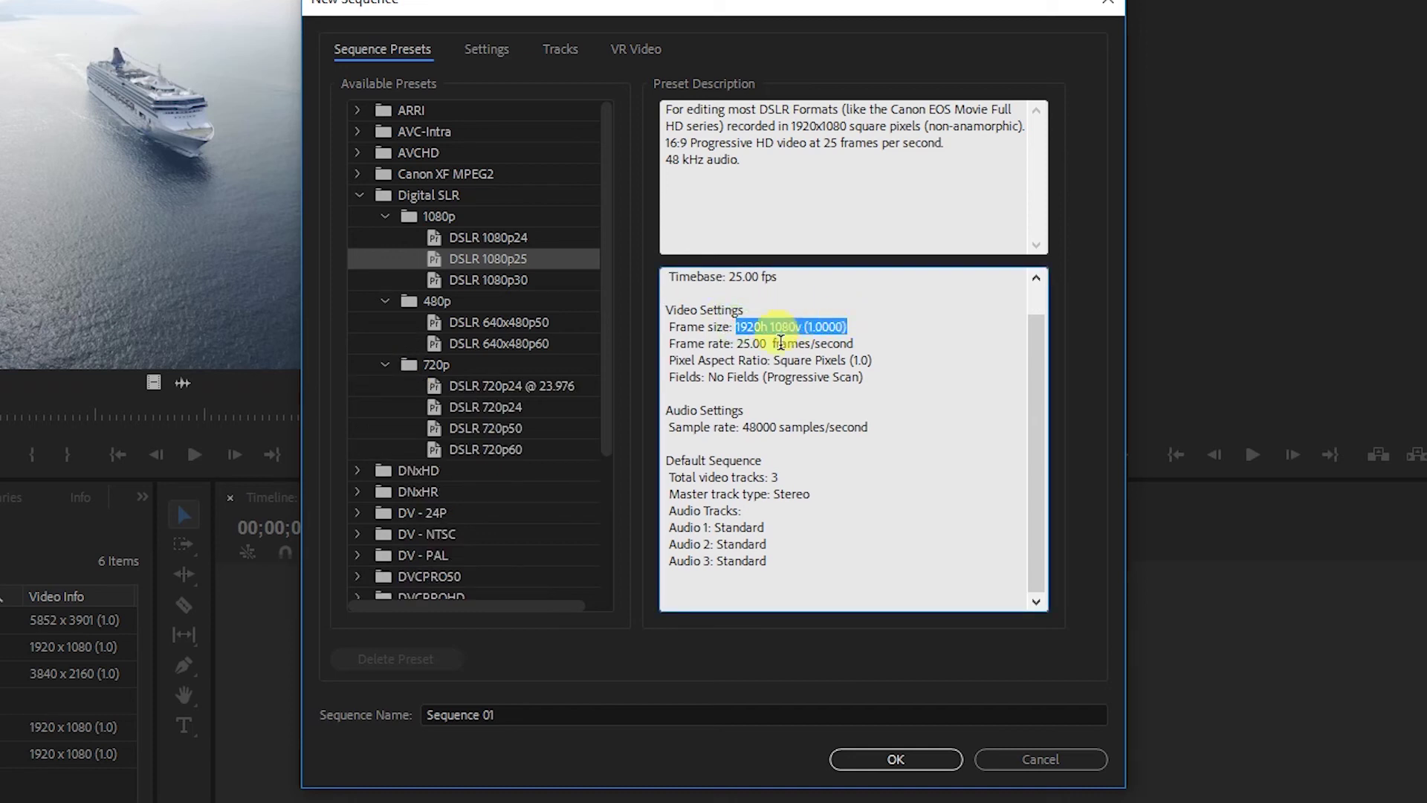
left_click_drag(737, 343, 770, 344)
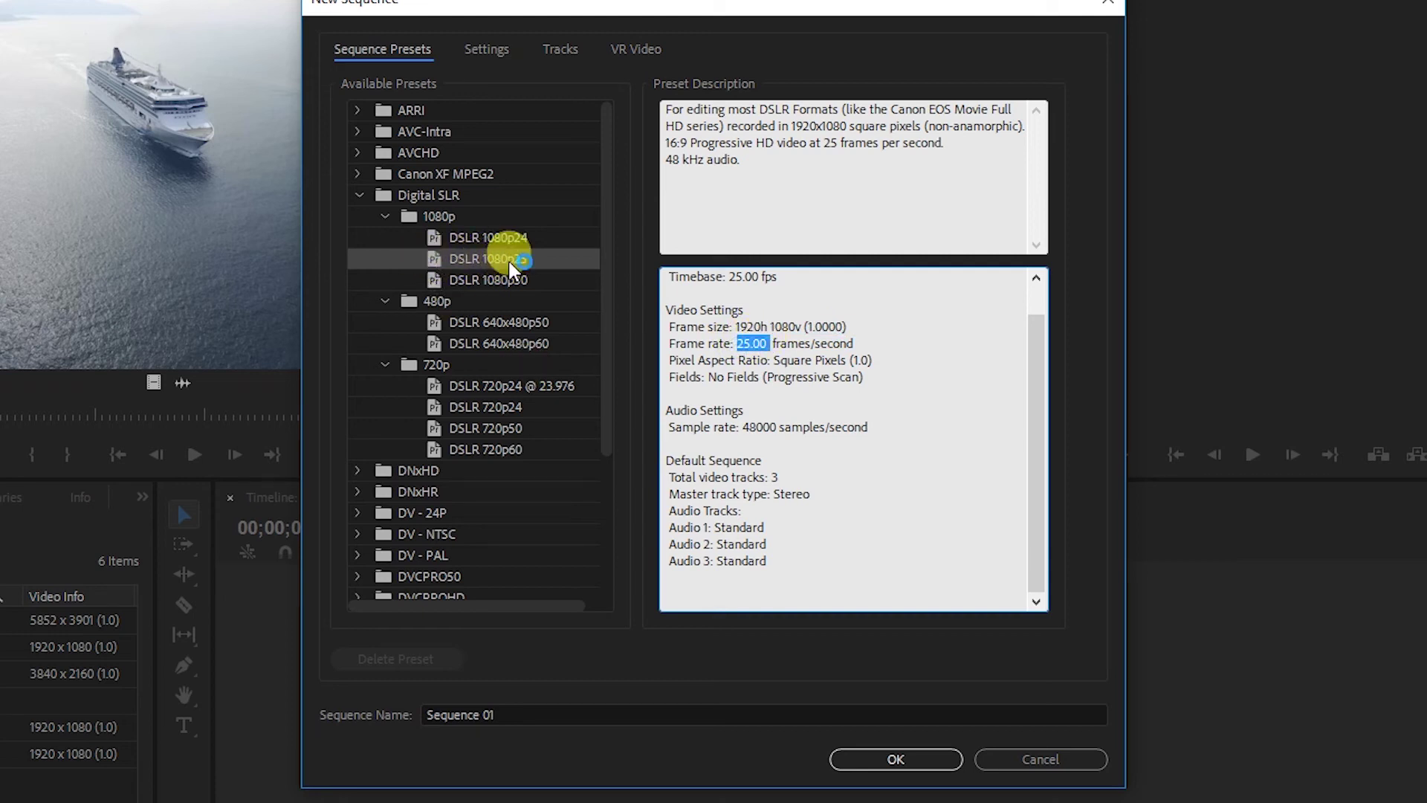
left_click(518, 240)
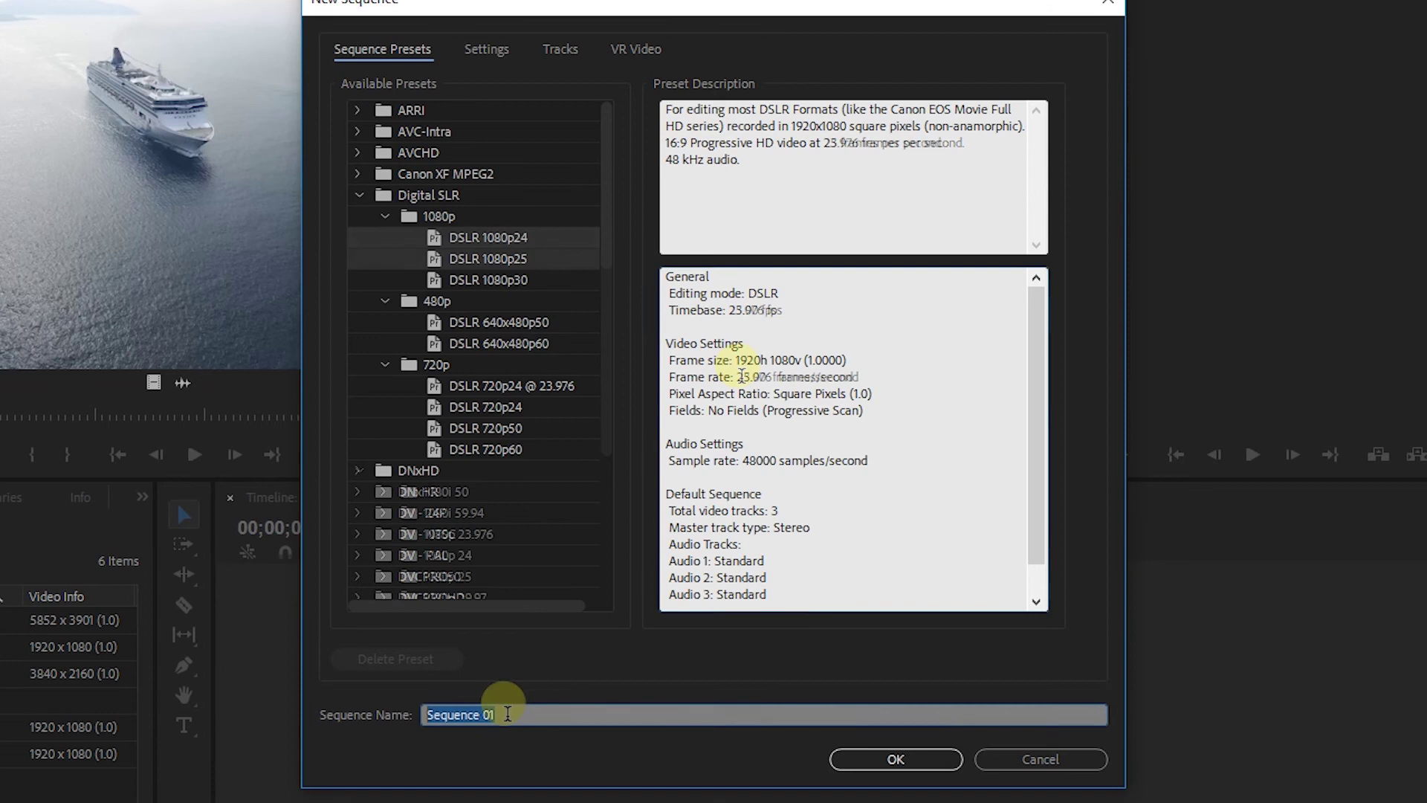
type("Clip 1")
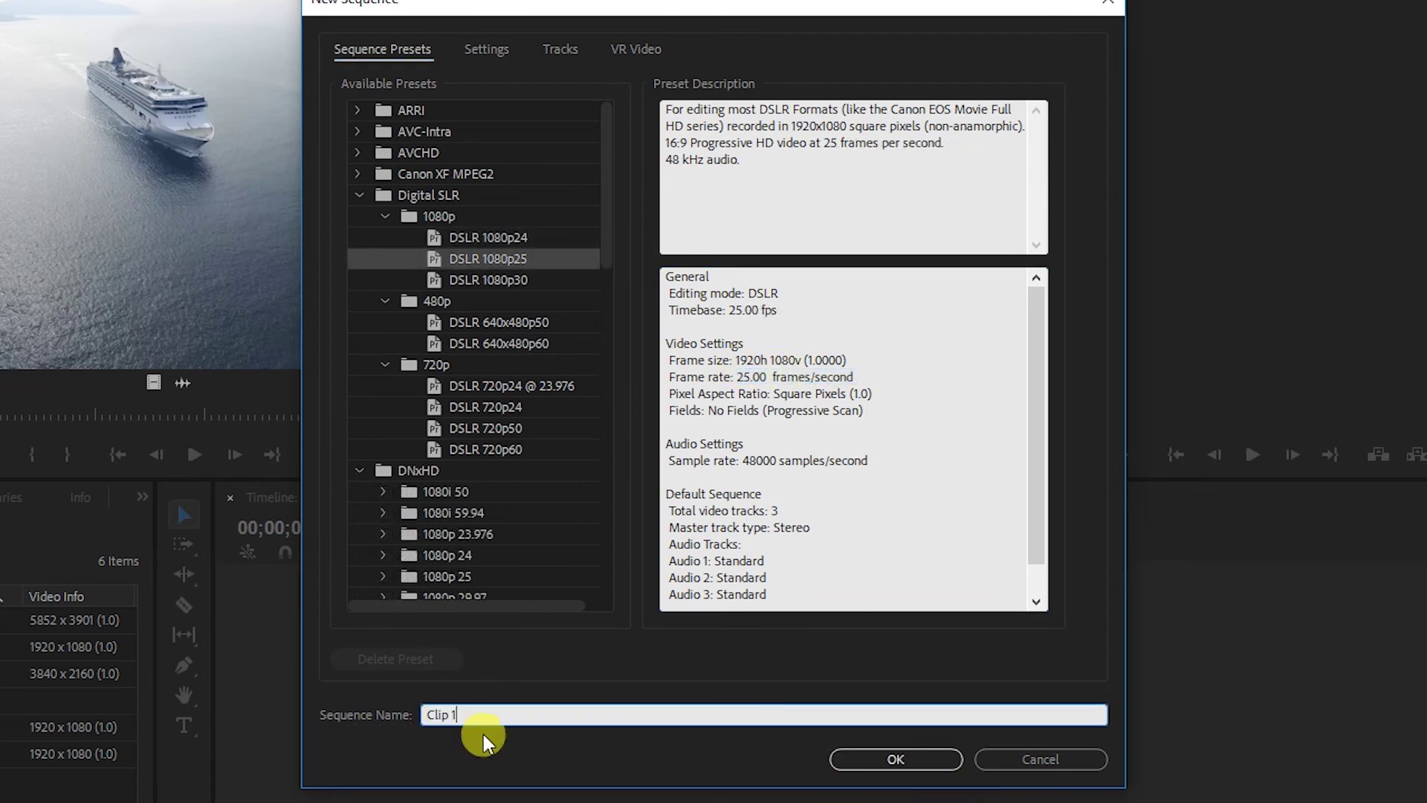
left_click(886, 765)
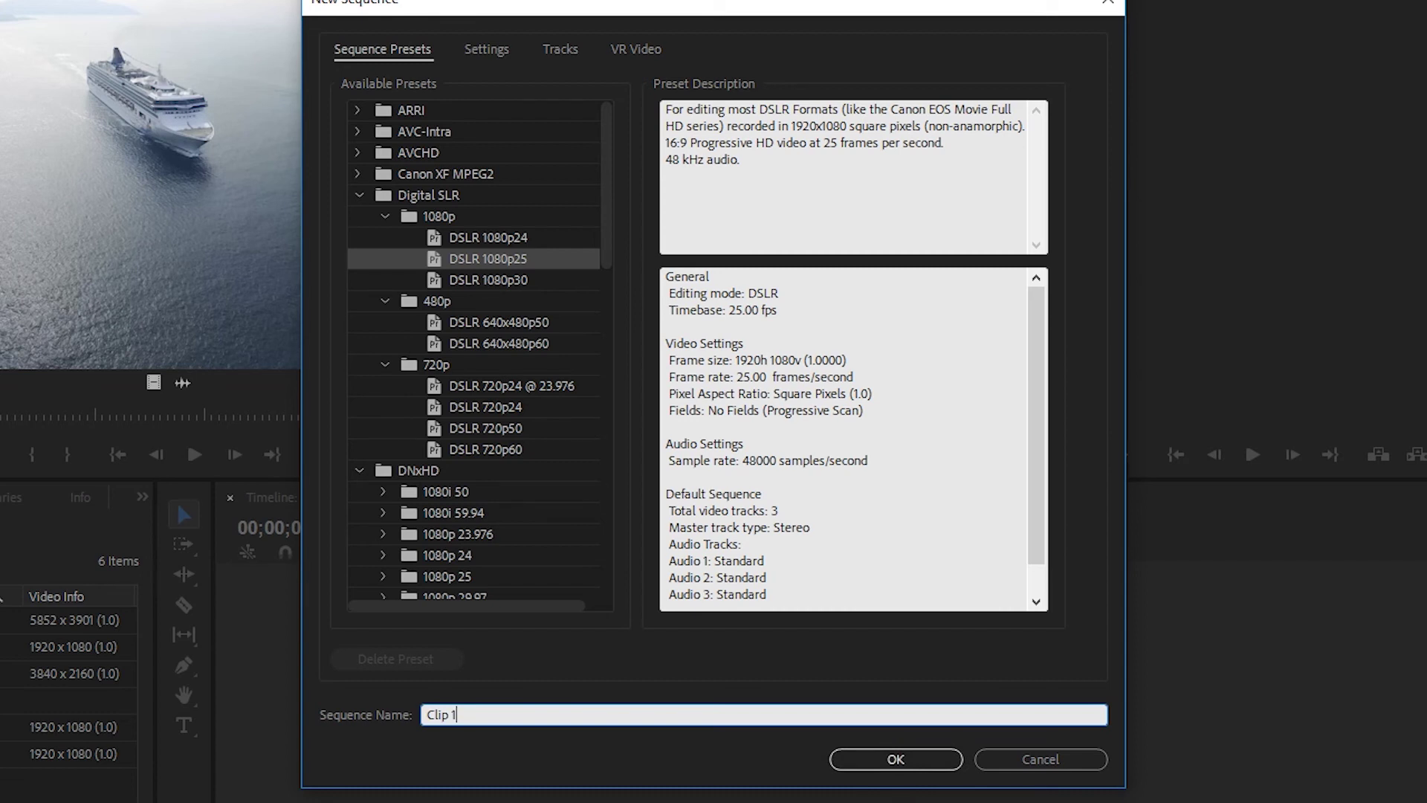
Step: Confirm the new 25 fps Clip 1 sequence and drag Clip 2 into its timeline
left_click(855, 753)
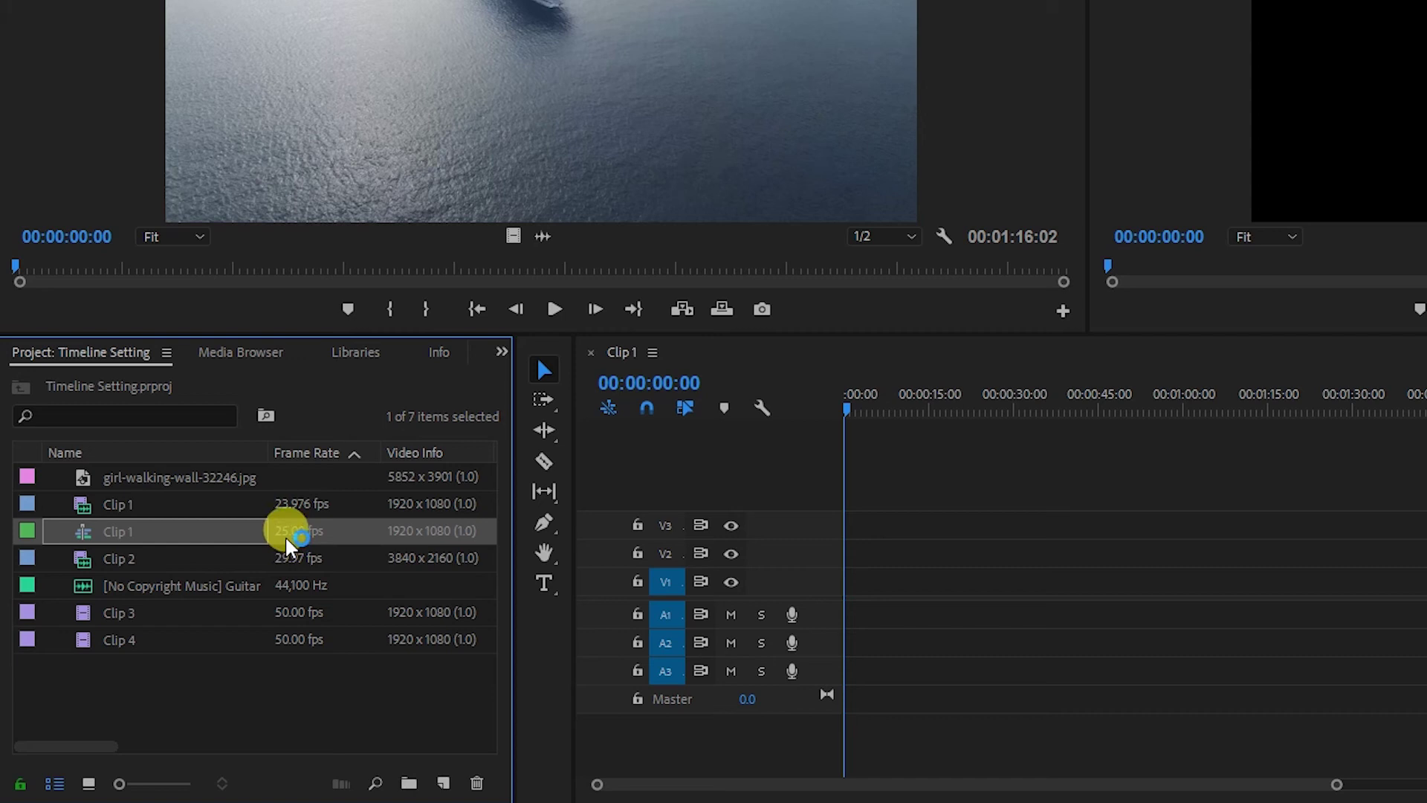
mouse_move(284, 543)
left_click_drag(81, 559, 807, 592)
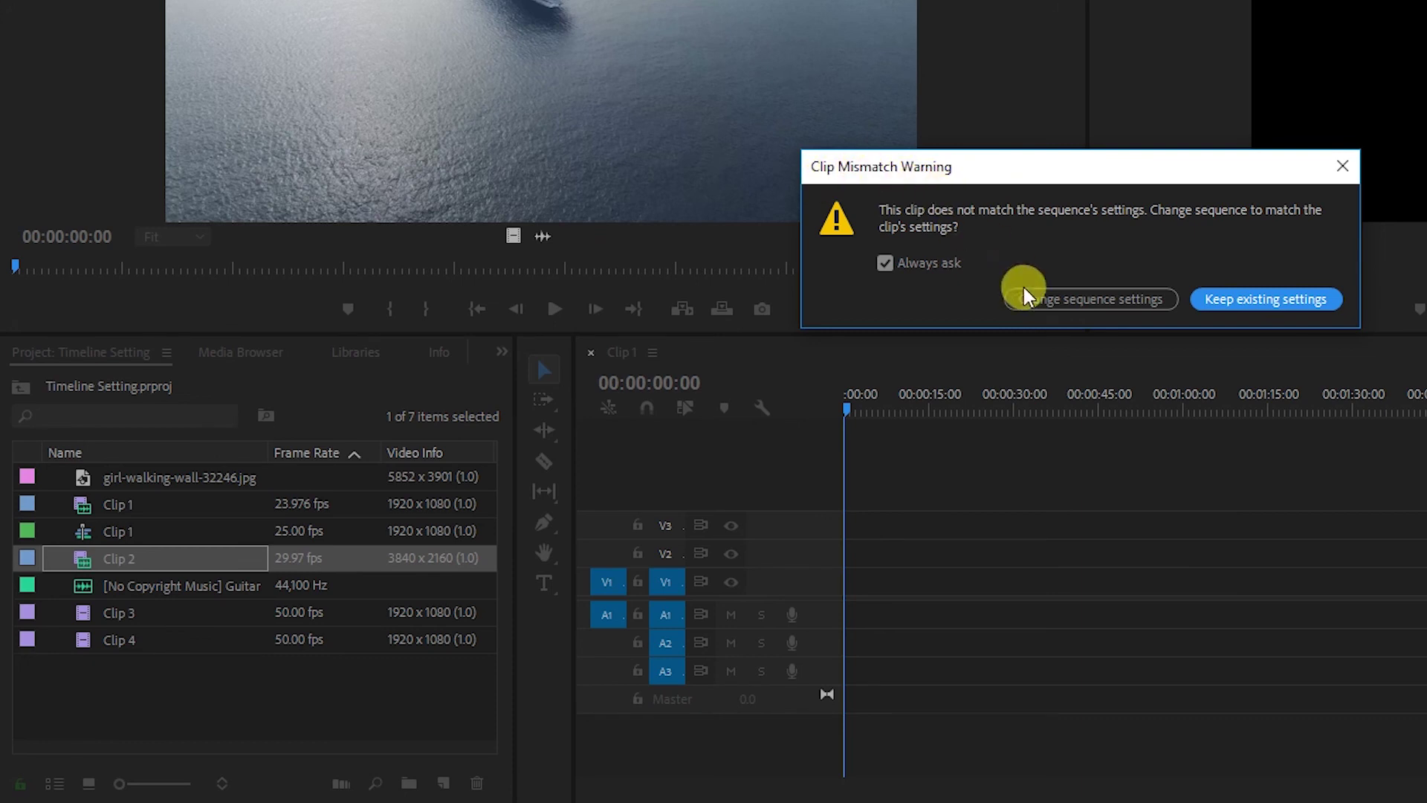
Step: Keep the 25 fps settings when adding Clip 2 and Clip 1, then delete the clip
left_click(1232, 300)
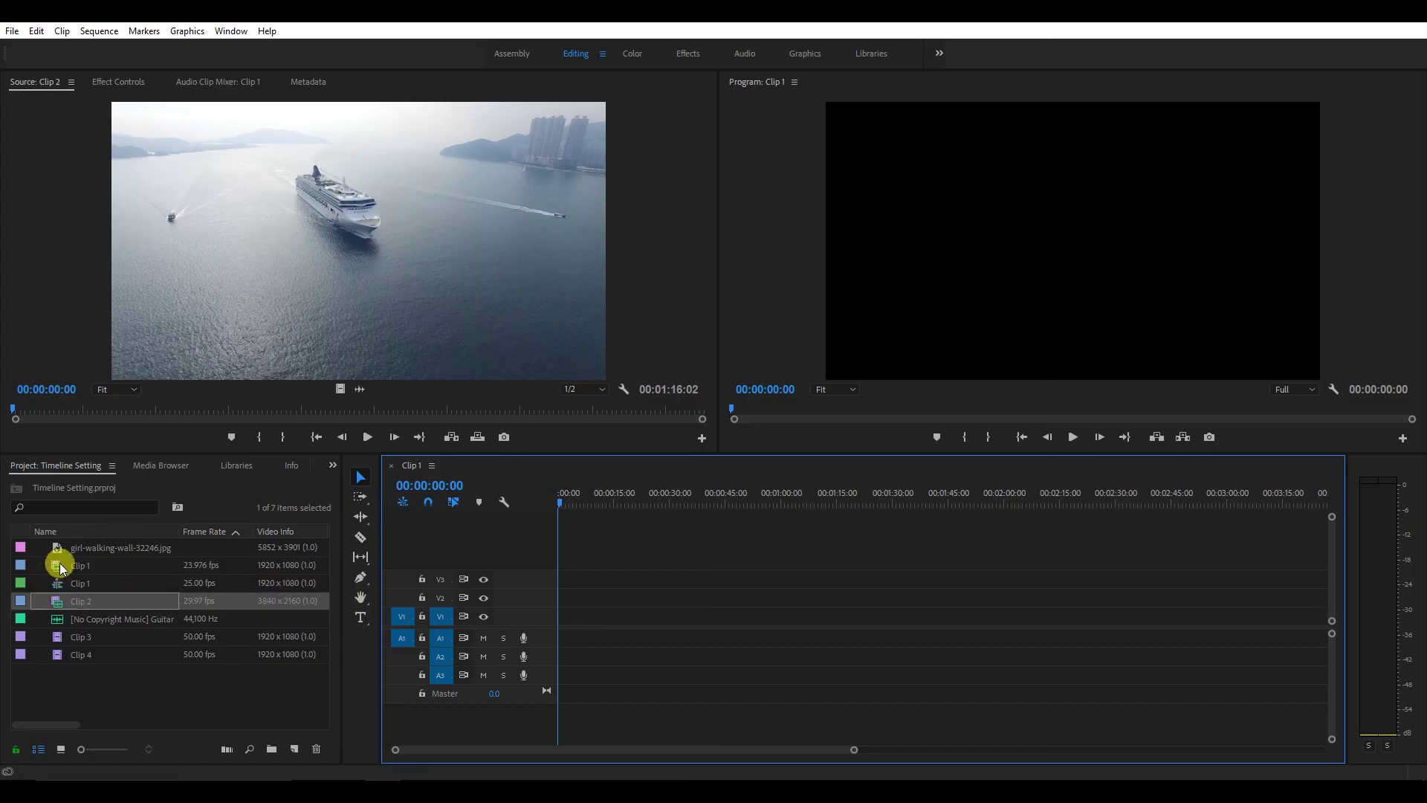
left_click_drag(59, 564, 519, 612)
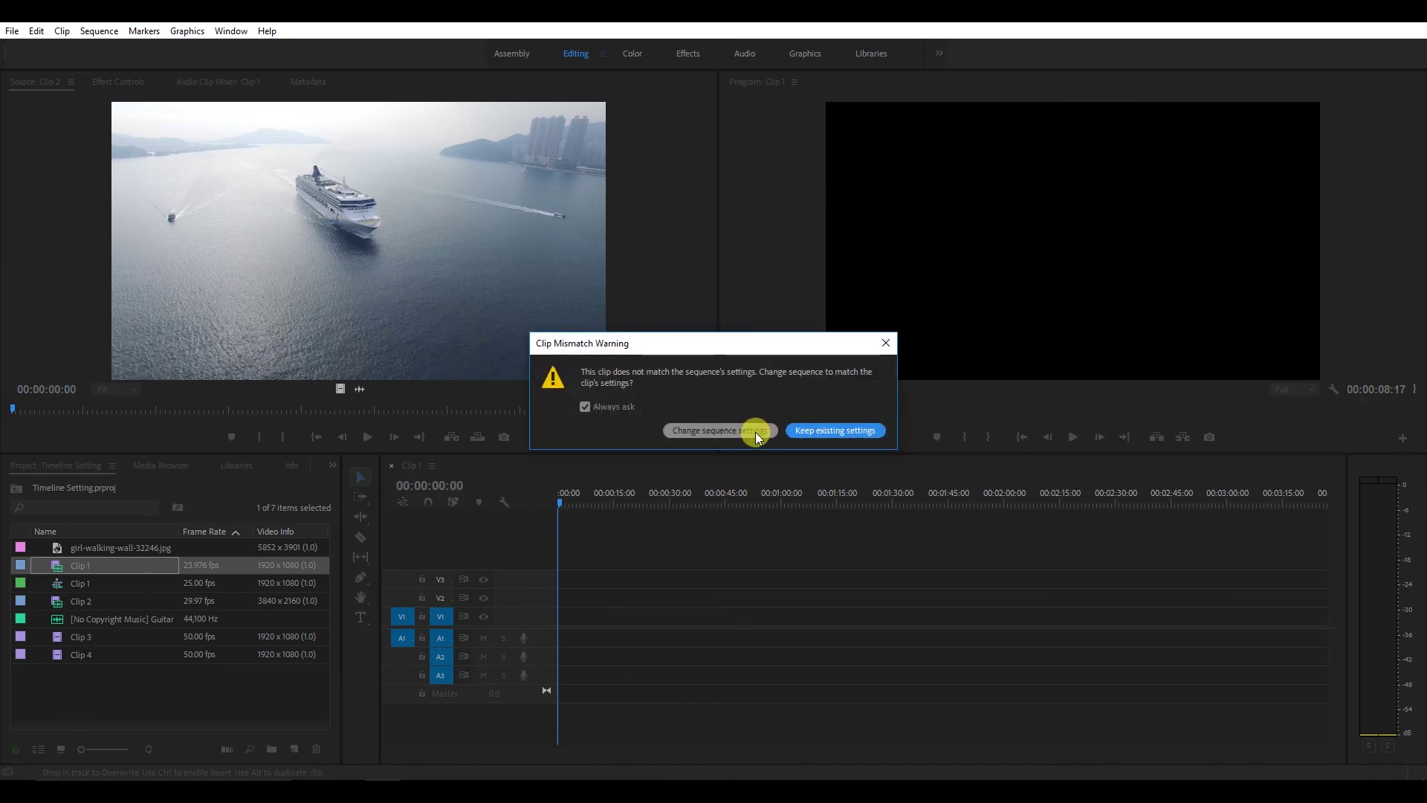
left_click(847, 430)
left_click_drag(602, 594, 566, 628)
key("Delete")
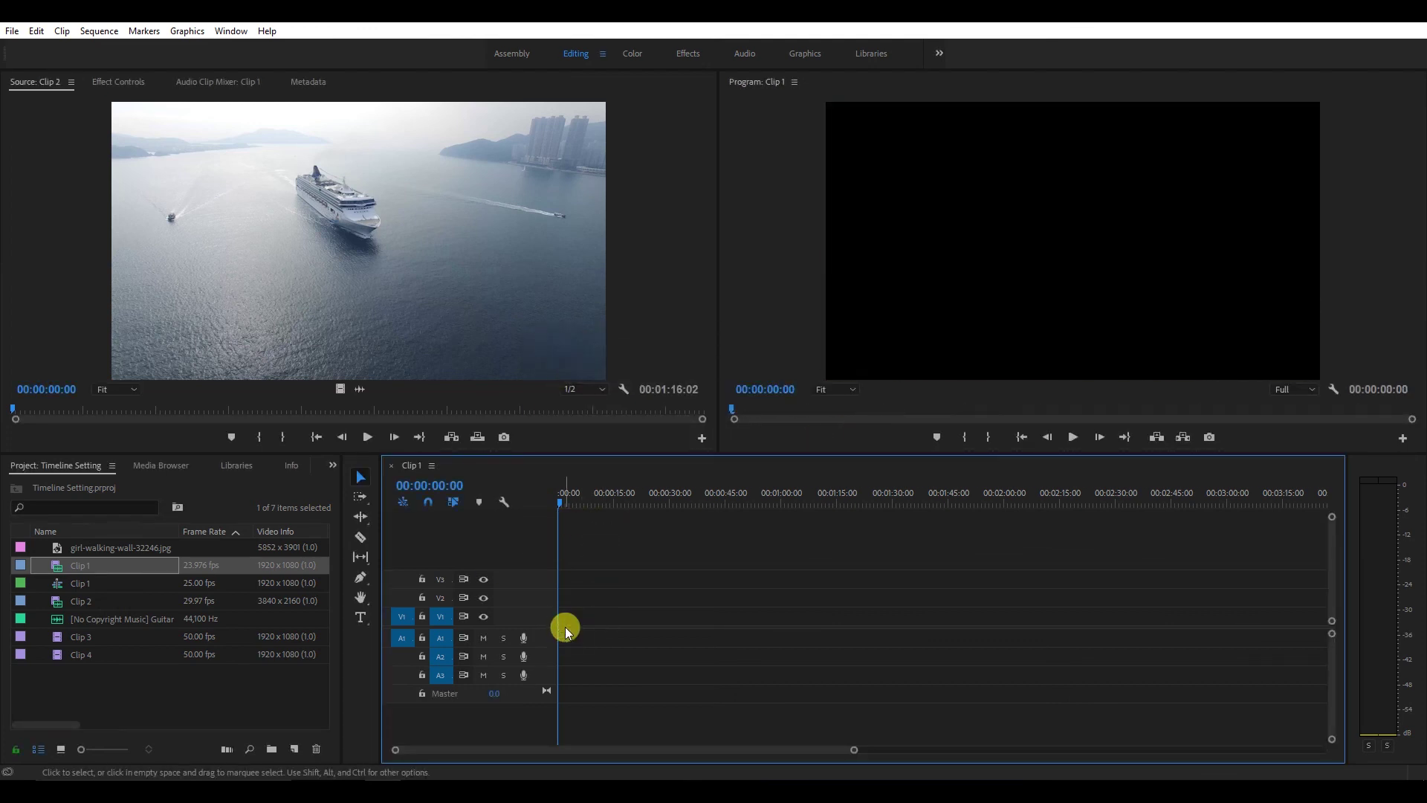